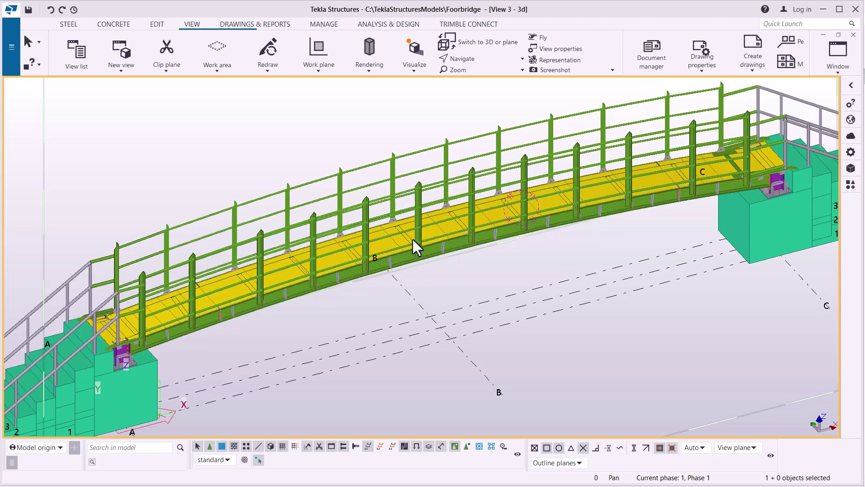
# Open the SketchUp export settings for the footbridge model.
pyautogui.scroll(4, 415, 239)
pyautogui.scroll(2, 397, 248)
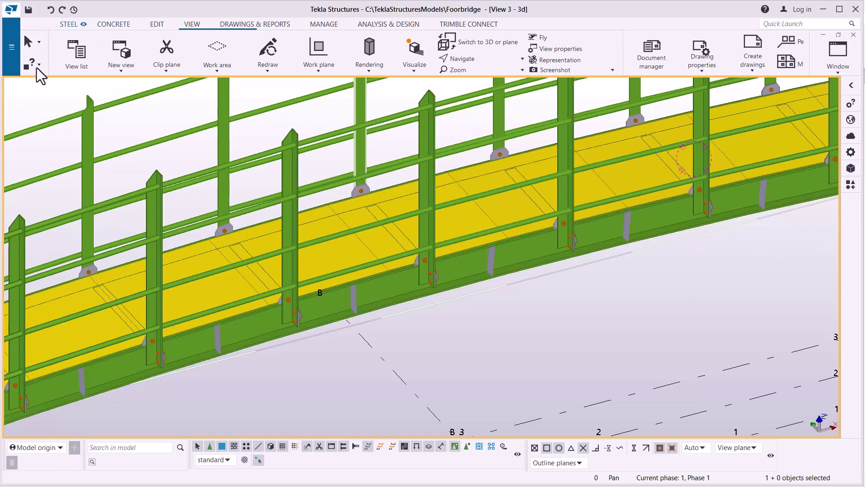
pyautogui.click(12, 52)
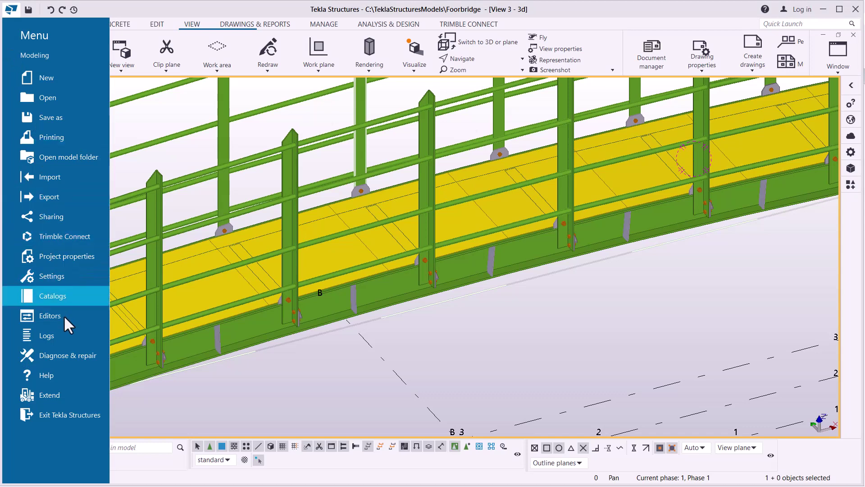
pyautogui.click(69, 198)
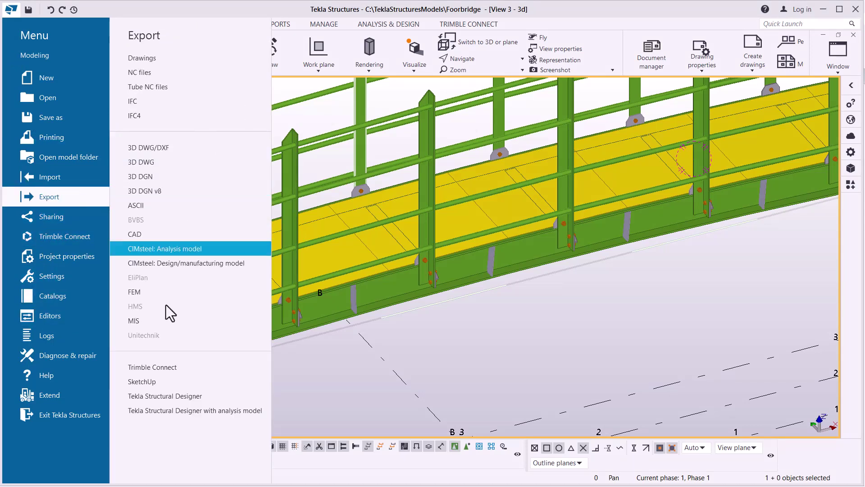
pyautogui.click(151, 384)
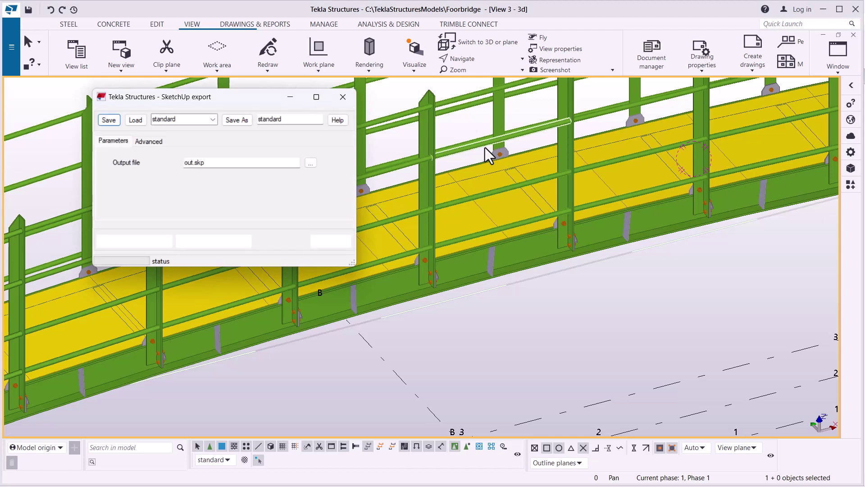
pyautogui.moveTo(249, 95); pyautogui.dragTo(354, 100)
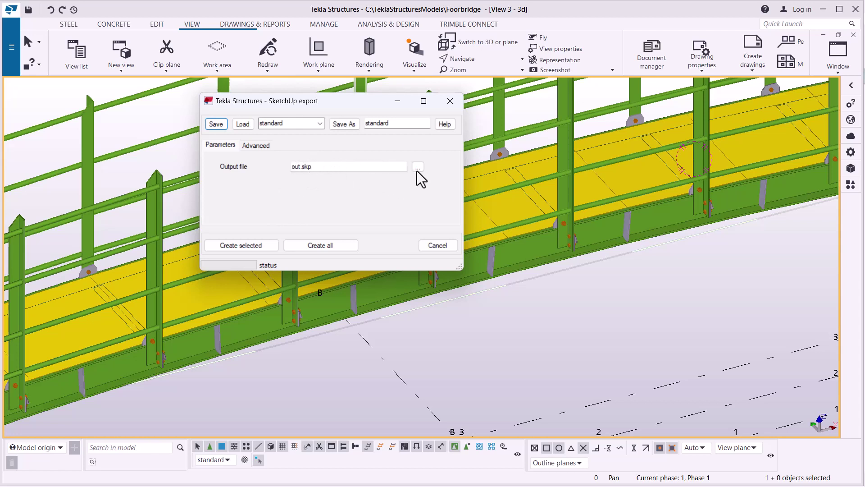
# Set the SketchUp export's output file to FB23 in the Foorbridge model folder.
pyautogui.click(338, 168)
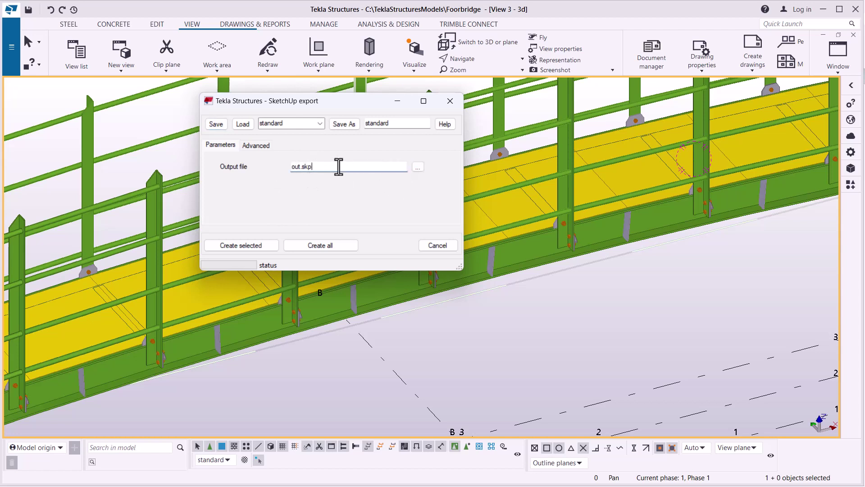
pyautogui.click(418, 167)
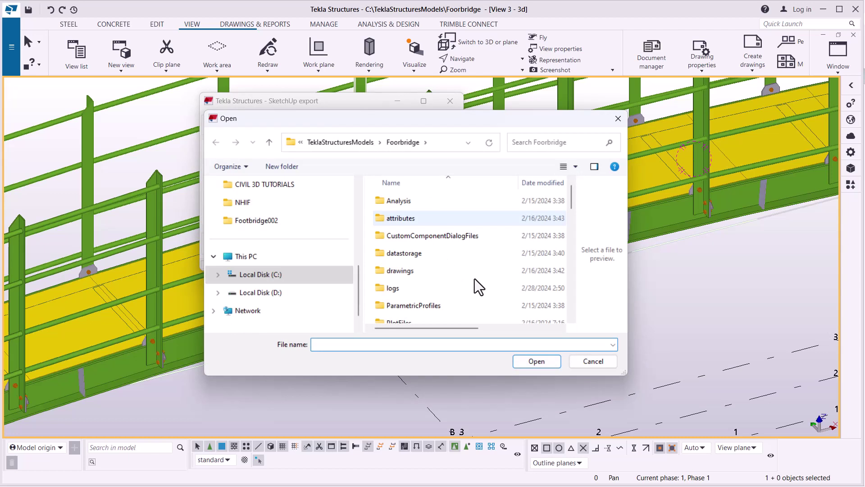
pyautogui.scroll(-2, 451, 292)
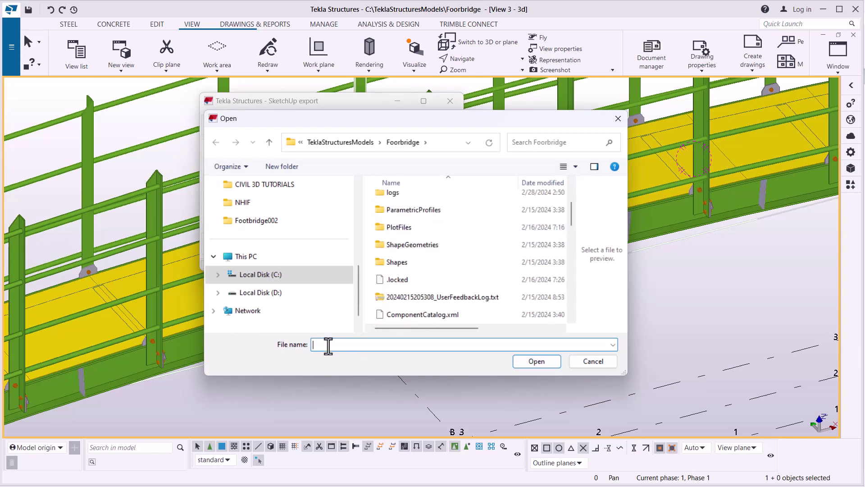
pyautogui.write('FB23')
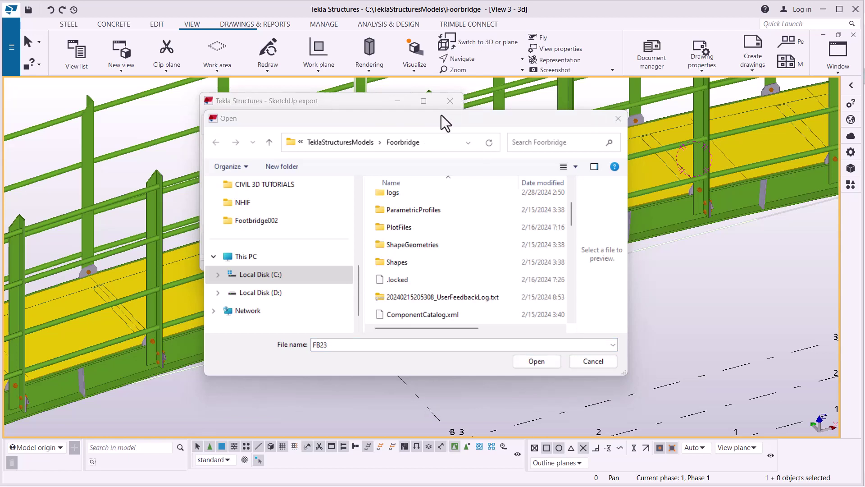
pyautogui.moveTo(439, 118); pyautogui.dragTo(438, 86)
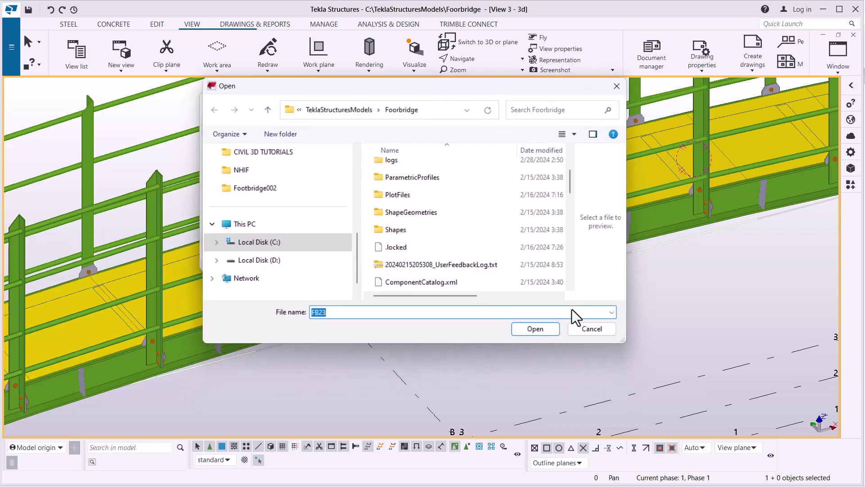
pyautogui.click(530, 329)
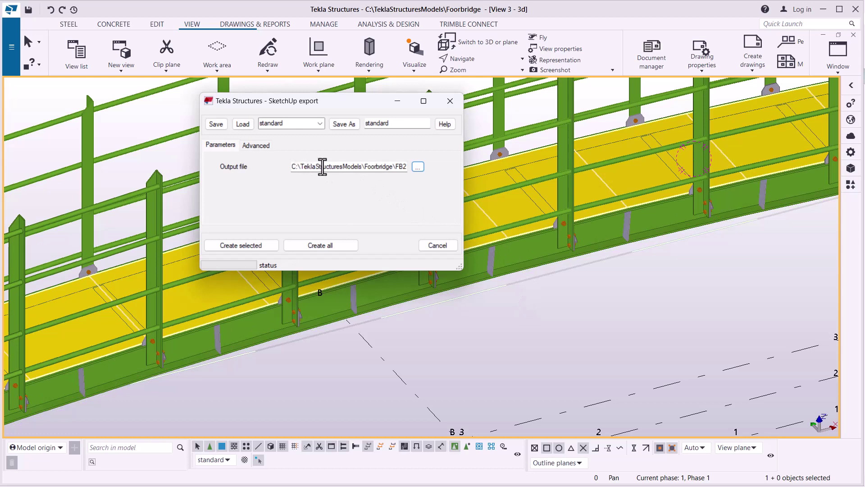
pyautogui.click(354, 167)
# Show the advanced object type options and export all model objects to the SketchUp file.
pyautogui.click(263, 149)
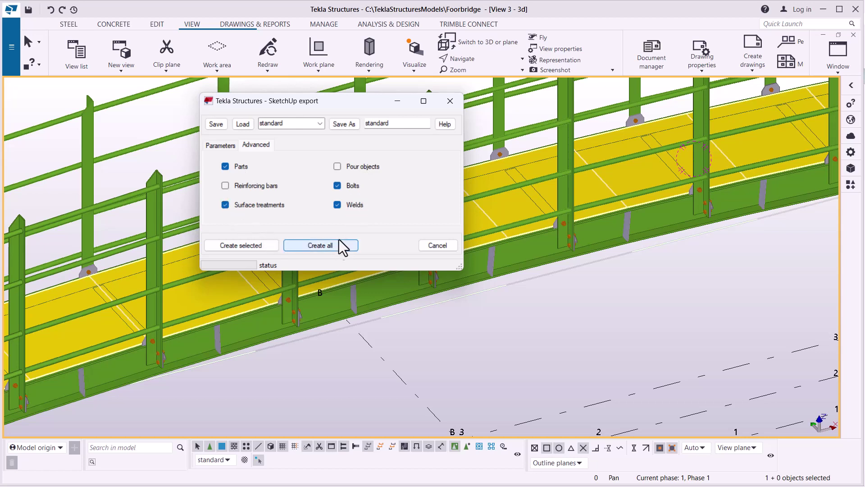
pyautogui.click(247, 245)
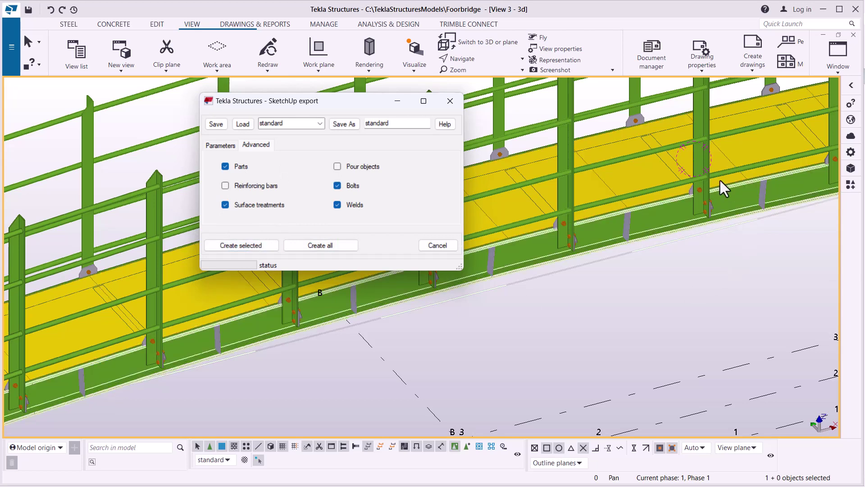
pyautogui.click(339, 250)
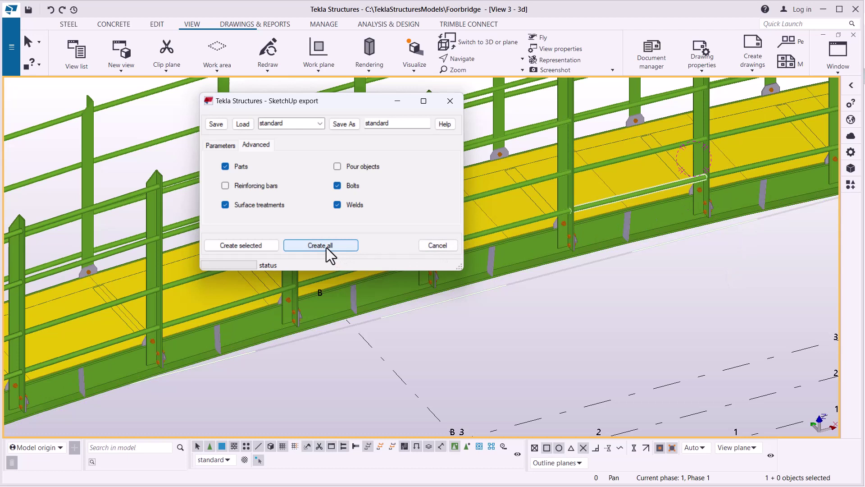
pyautogui.click(326, 247)
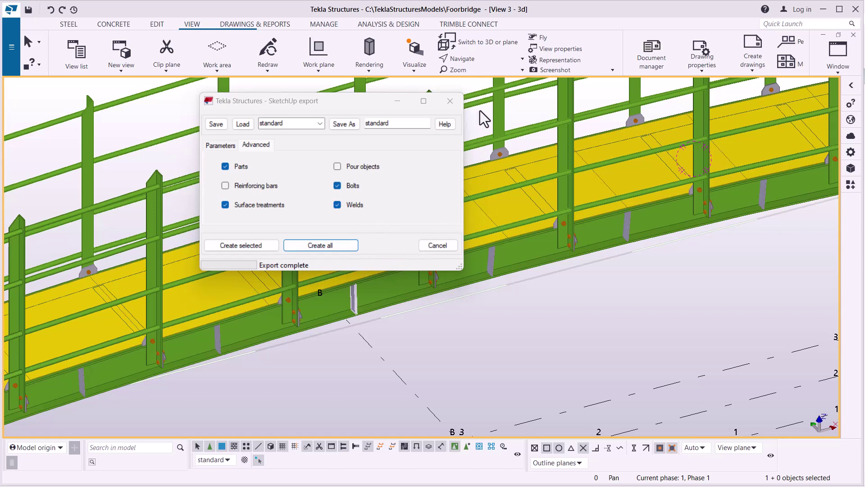
# Close the SketchUp export dialog and exit Tekla Structures without saving the model.
pyautogui.click(453, 104)
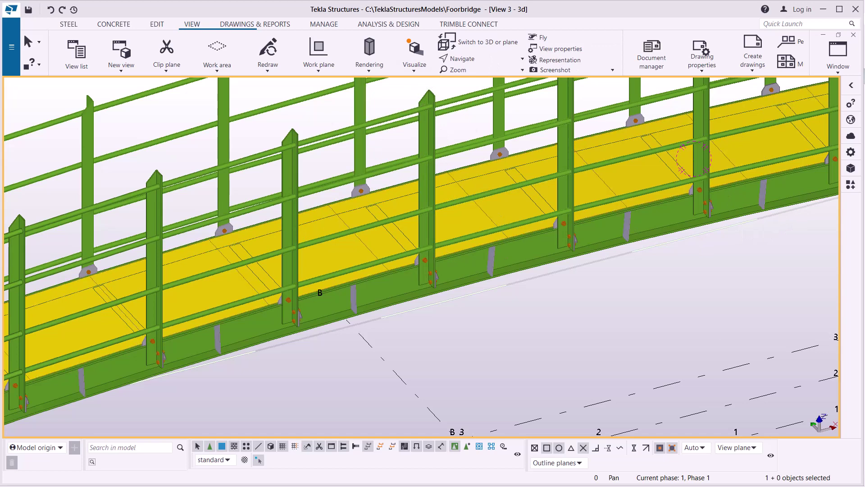
pyautogui.click(856, 9)
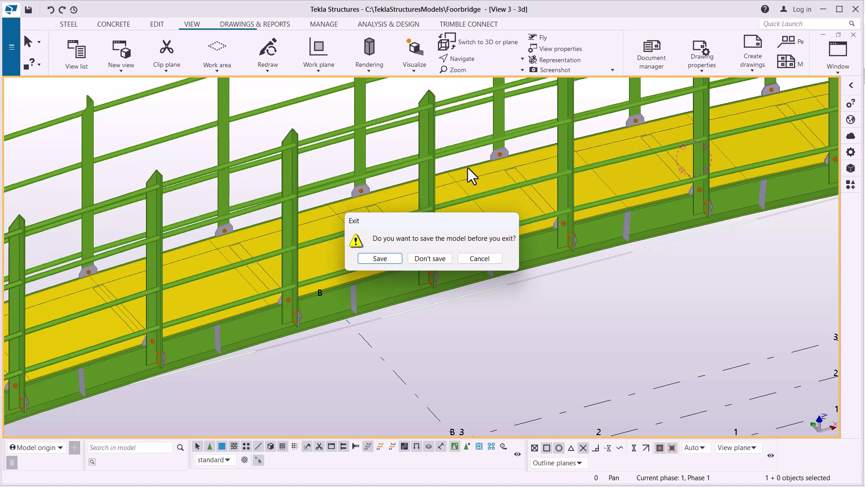
pyautogui.click(437, 261)
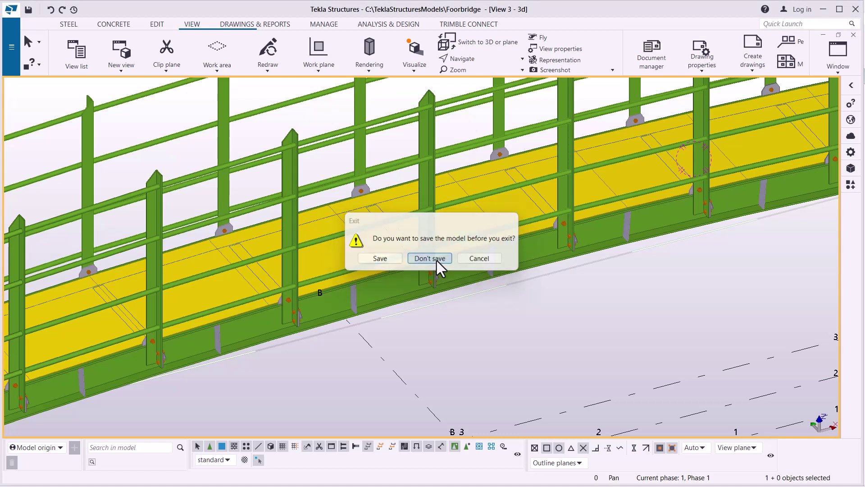
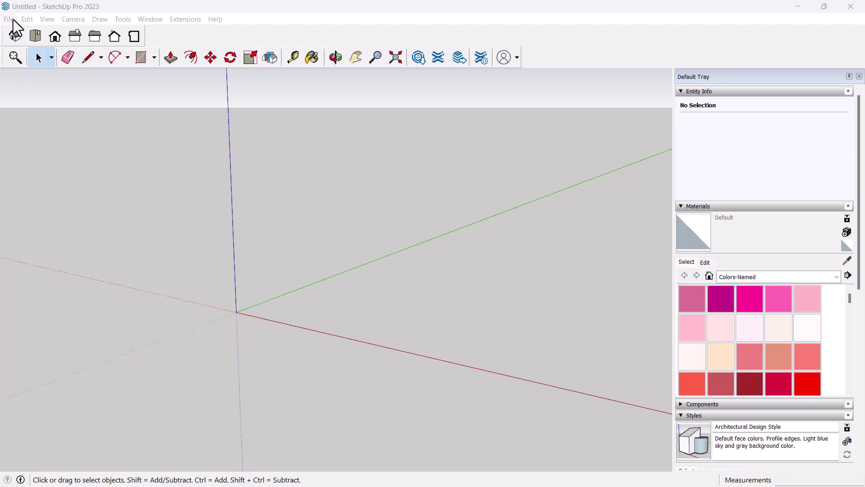
pyautogui.click(12, 20)
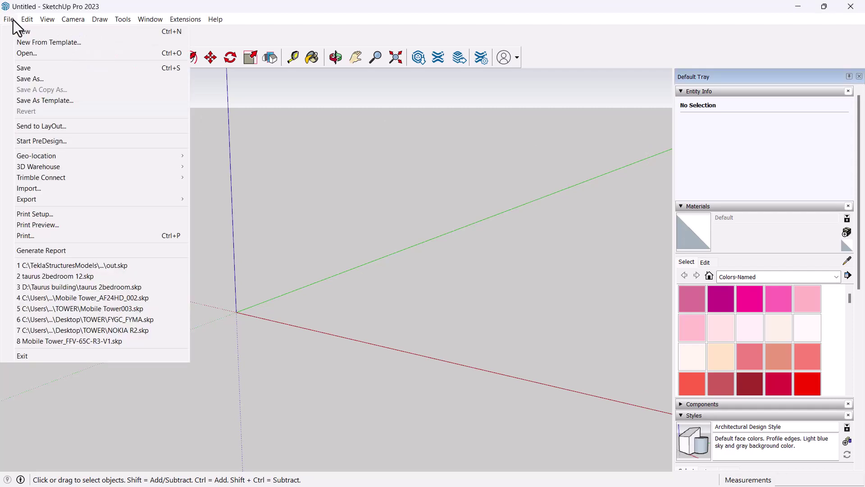
pyautogui.moveTo(27, 19)
pyautogui.click(13, 32)
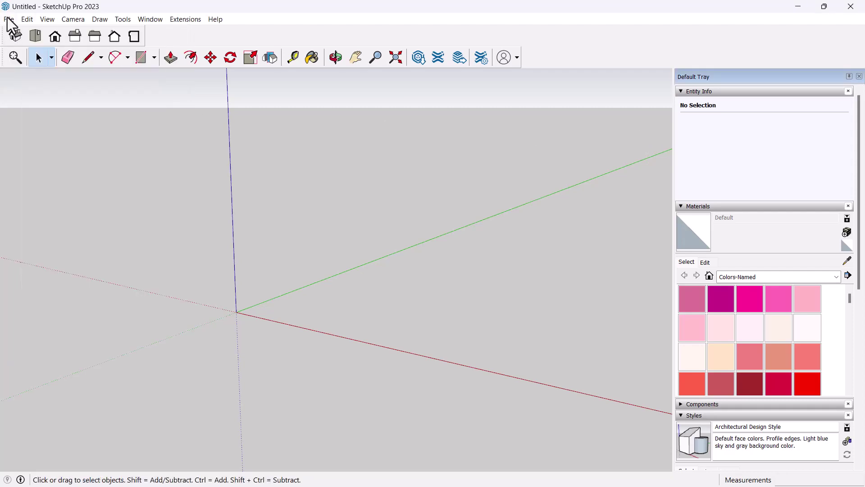
# In SketchUp, start opening a model and browse to the folder C:\TeklaStructuresModels\Foorbridge.
pyautogui.click(9, 19)
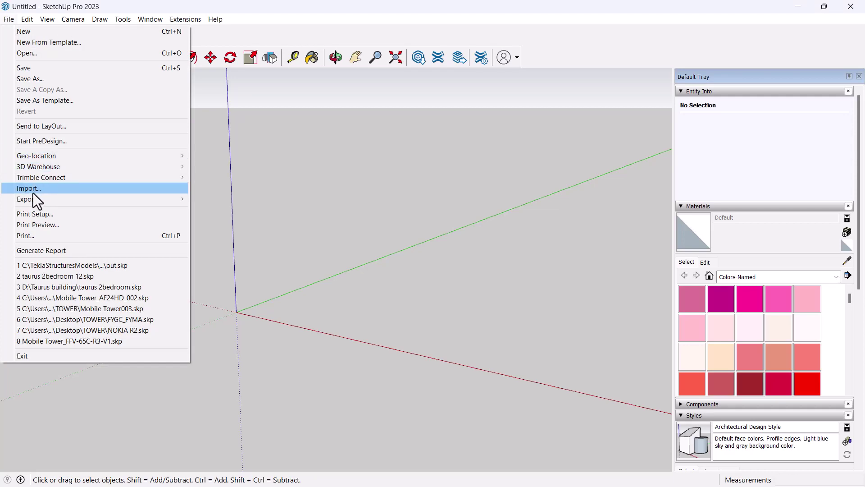
pyautogui.click(29, 55)
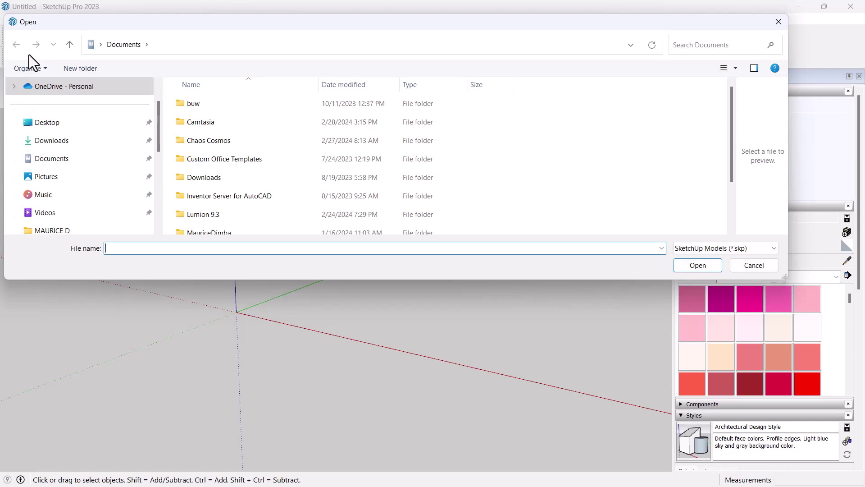
pyautogui.scroll(-1, 219, 160)
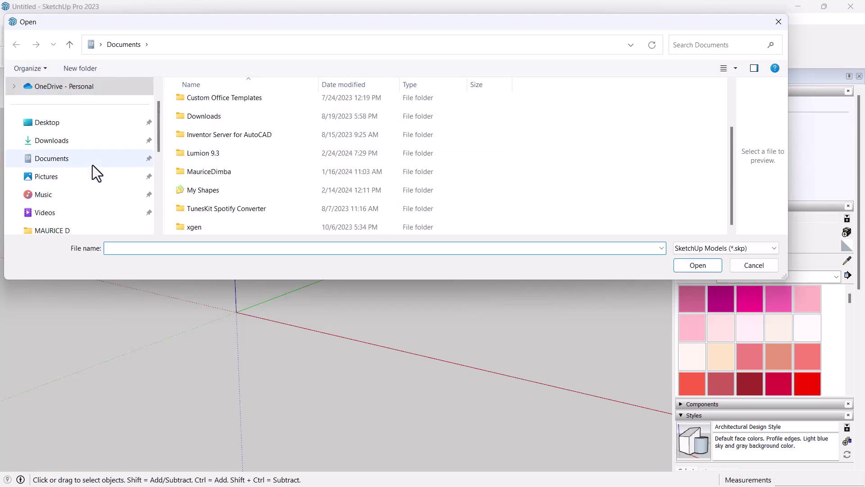
pyautogui.scroll(-3, 70, 184)
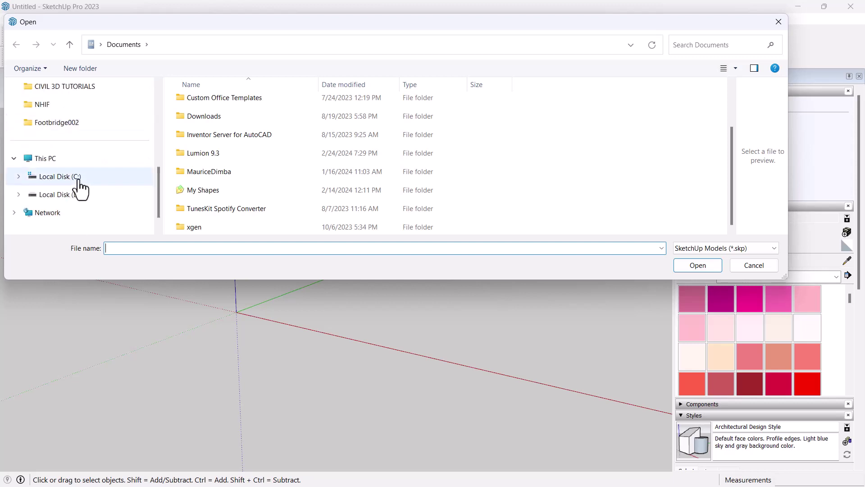
pyautogui.click(68, 176)
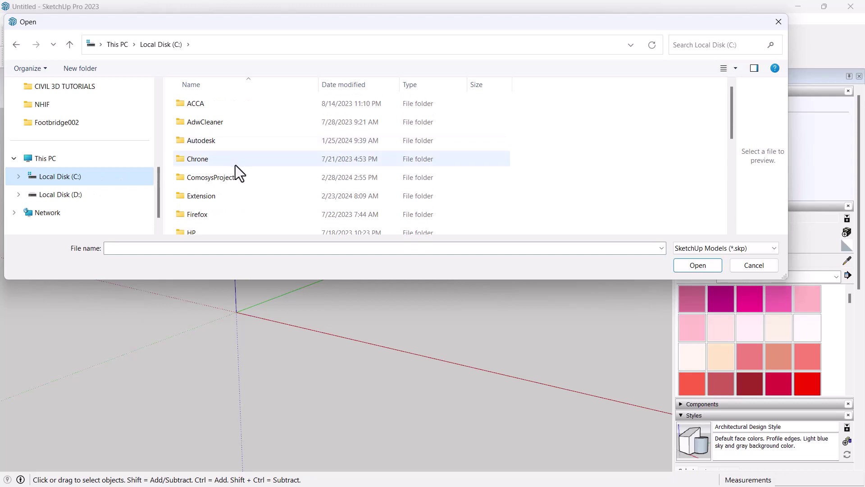
pyautogui.scroll(-3, 235, 166)
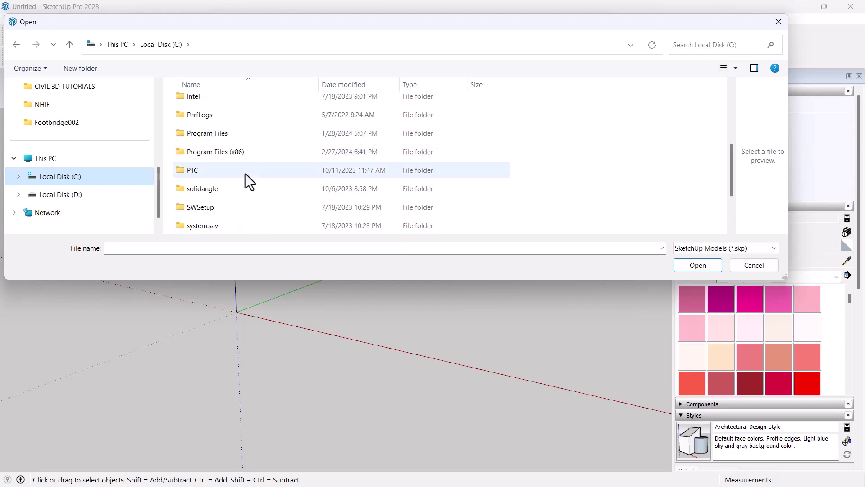
pyautogui.scroll(-2, 234, 167)
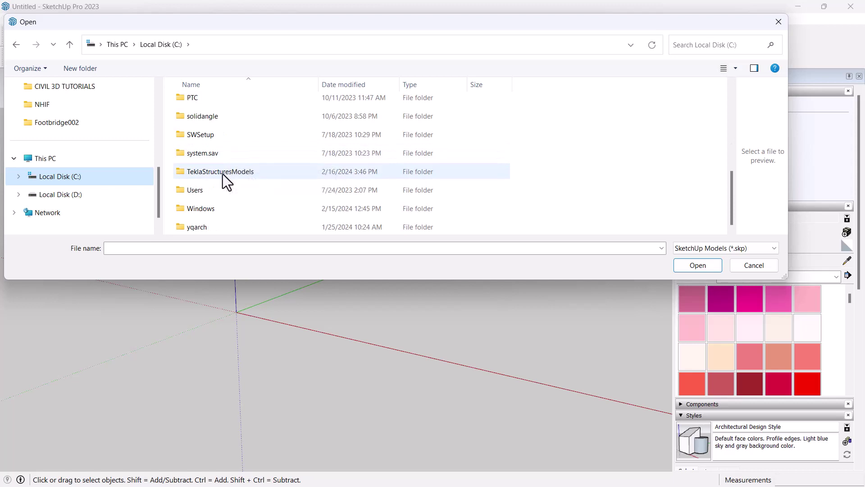
pyautogui.doubleClick(222, 173)
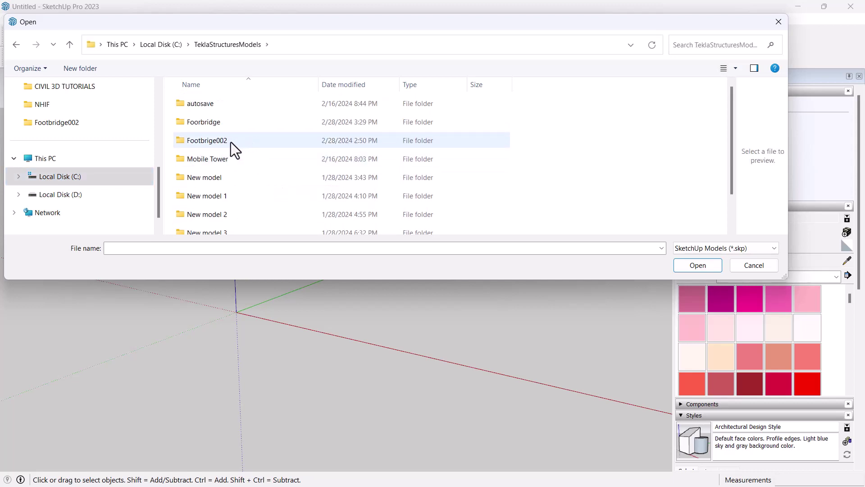
pyautogui.click(212, 123)
pyautogui.doubleClick(213, 124)
pyautogui.scroll(-2, 245, 155)
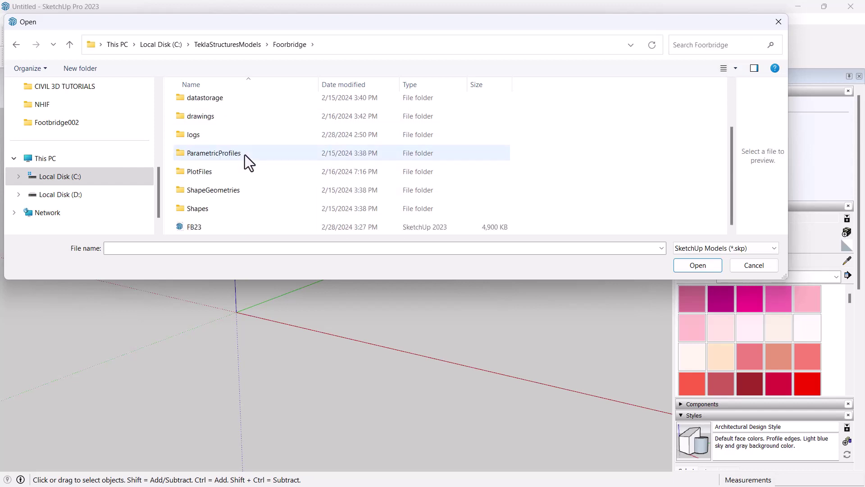
# Open the FB23 model, discarding the untitled model's changes and accepting the file version notice.
pyautogui.click(194, 229)
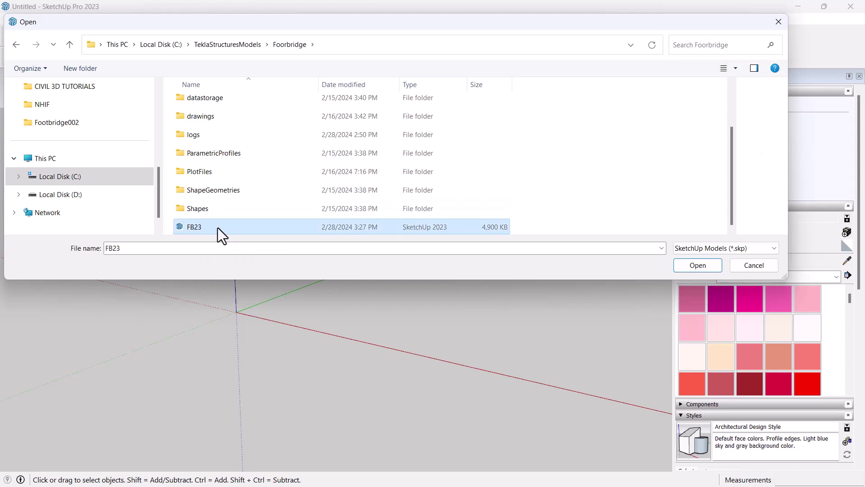
pyautogui.click(696, 265)
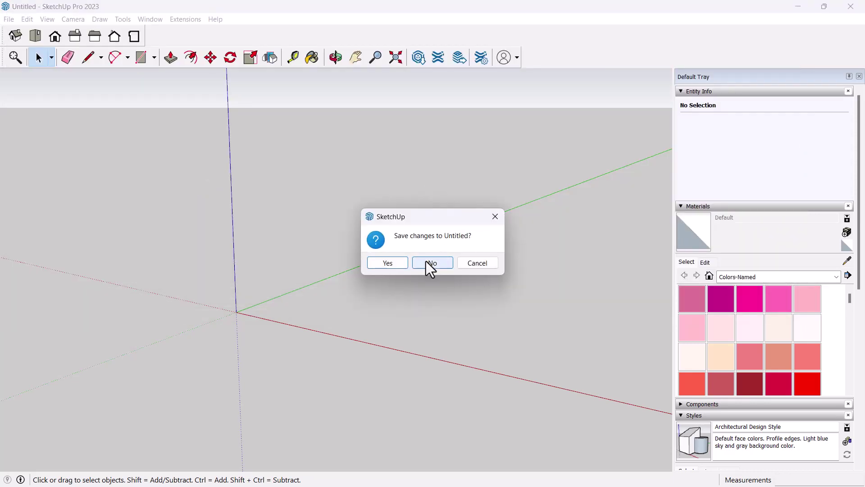
pyautogui.click(428, 262)
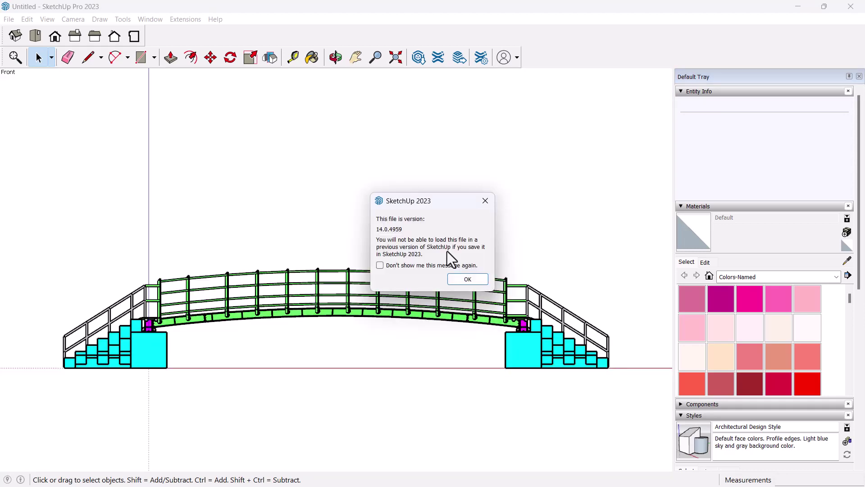
pyautogui.click(468, 280)
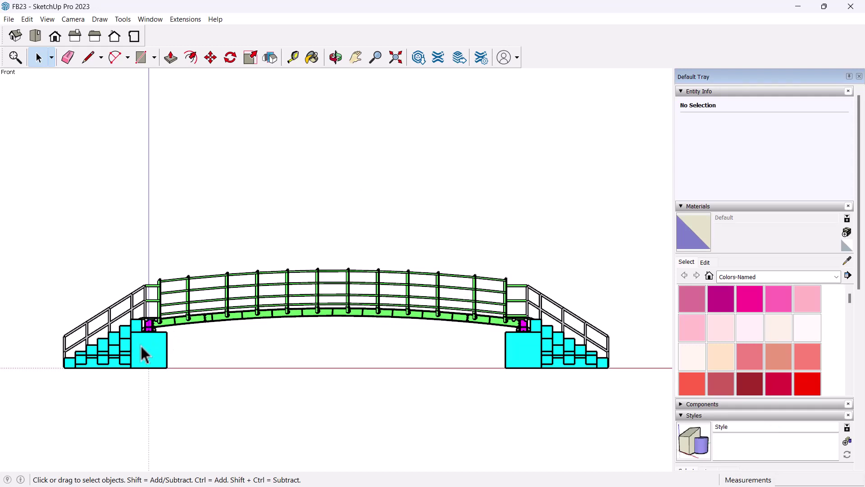
pyautogui.scroll(4, 145, 347)
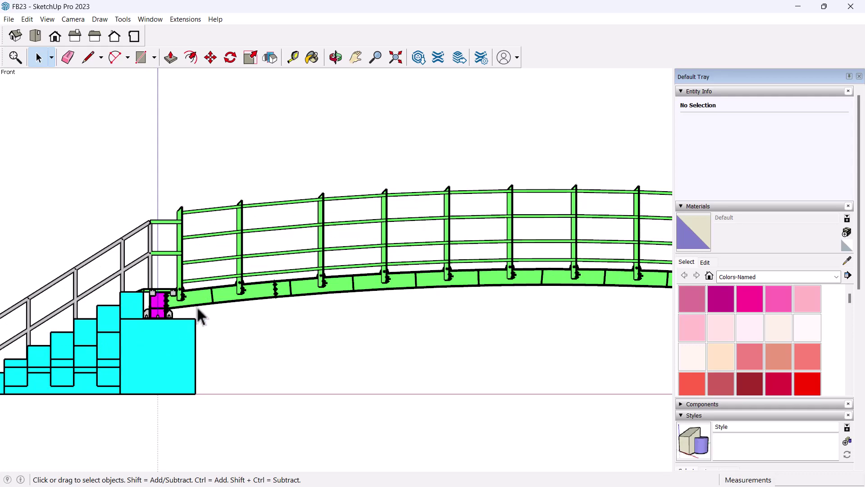
# View the whole footbridge in isometric and top views, and return to the front view.
pyautogui.scroll(-2, 203, 290)
pyautogui.scroll(-2, 205, 289)
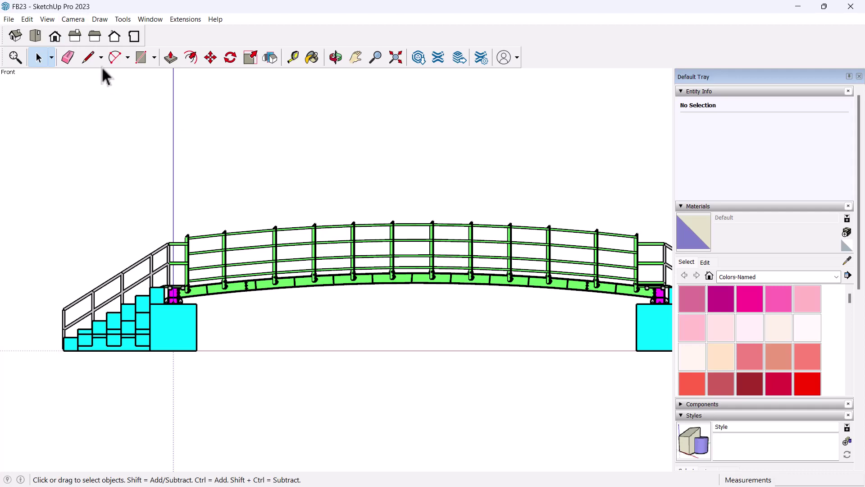
pyautogui.click(16, 36)
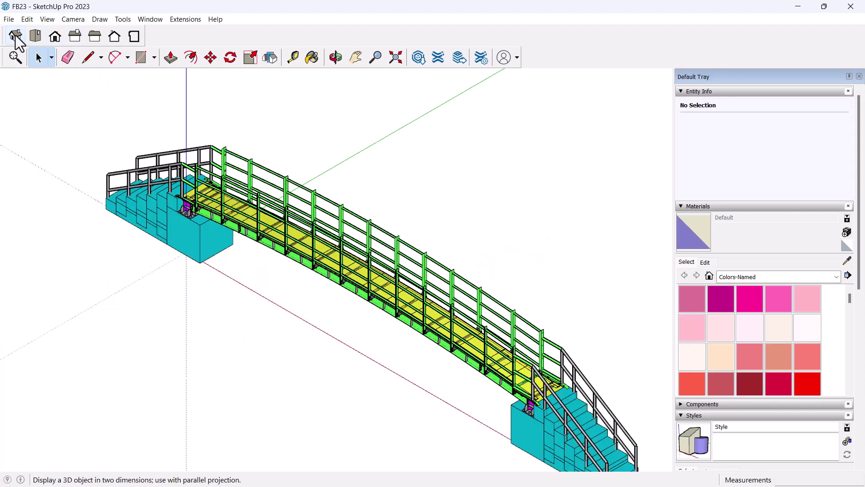
pyautogui.scroll(-2, 210, 156)
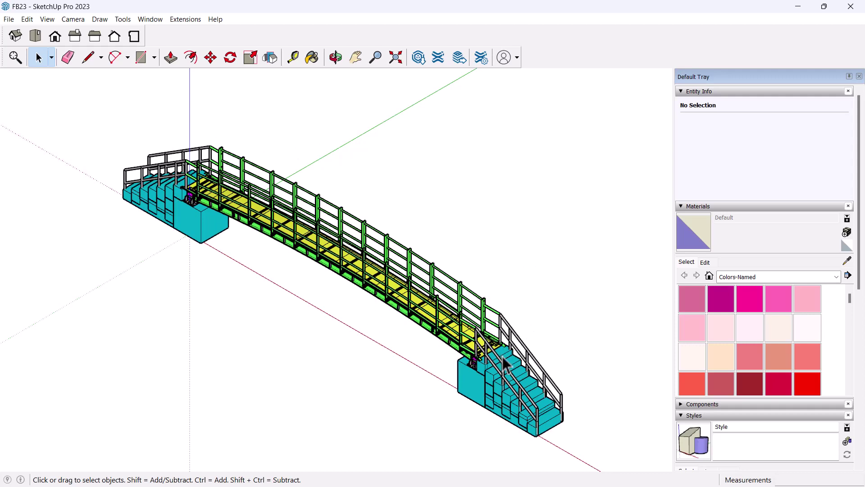
pyautogui.click(35, 37)
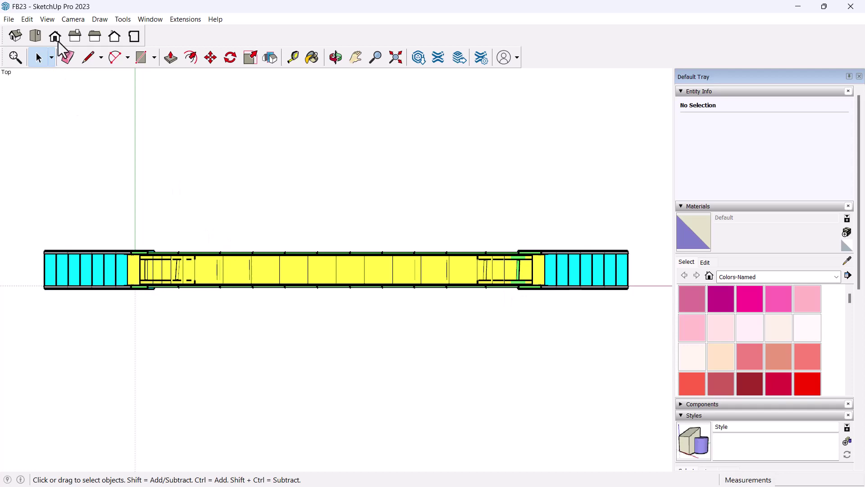
pyautogui.click(55, 37)
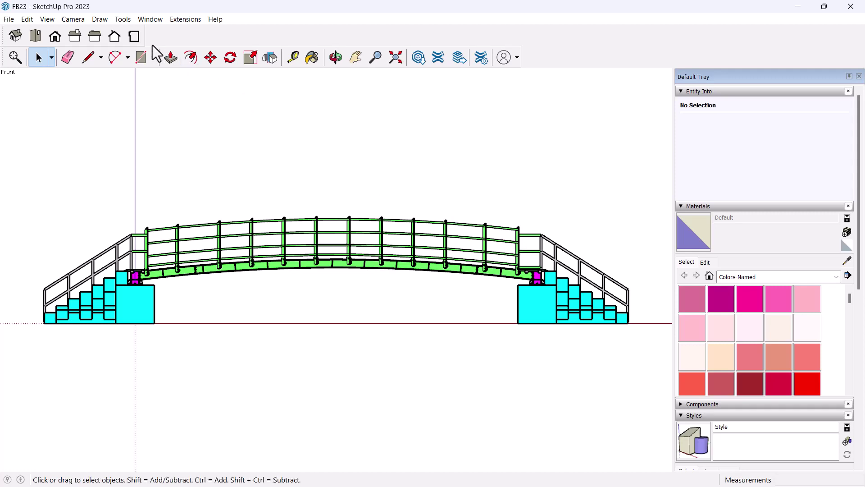
pyautogui.click(9, 19)
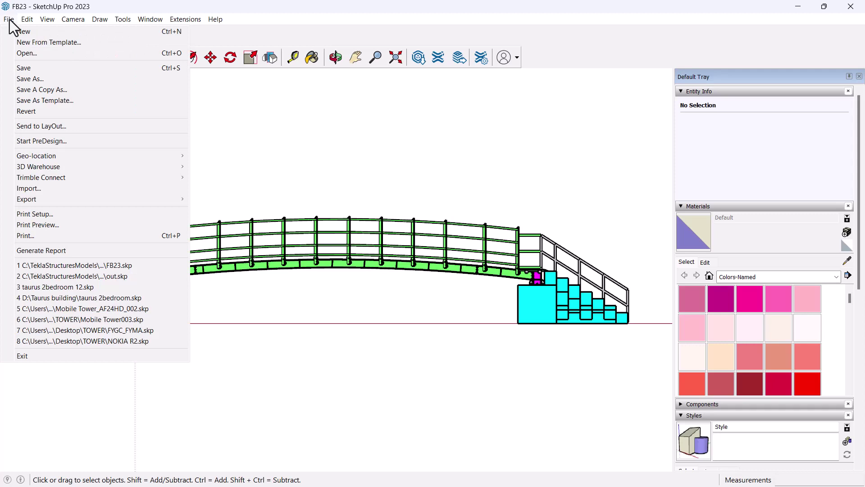
pyautogui.moveTo(25, 19)
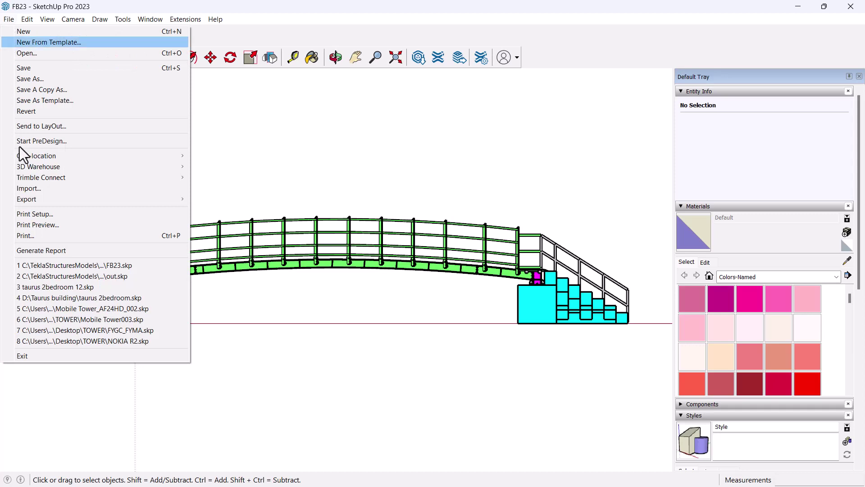
pyautogui.moveTo(29, 202)
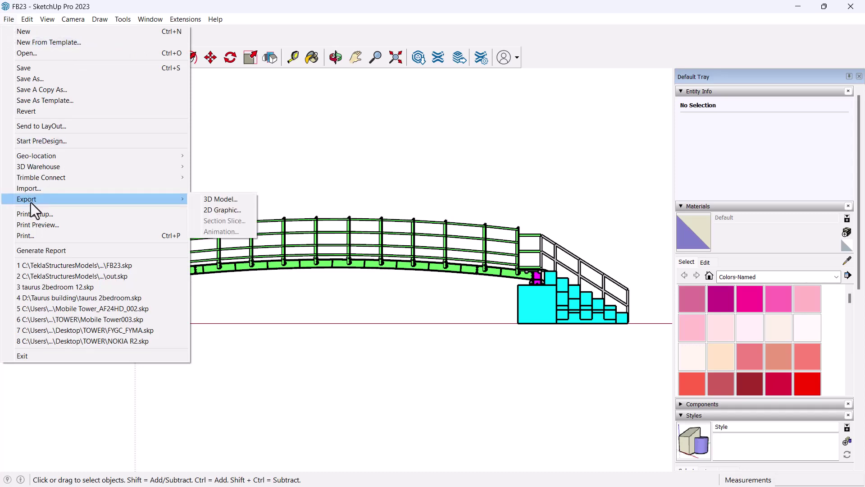
pyautogui.click(235, 212)
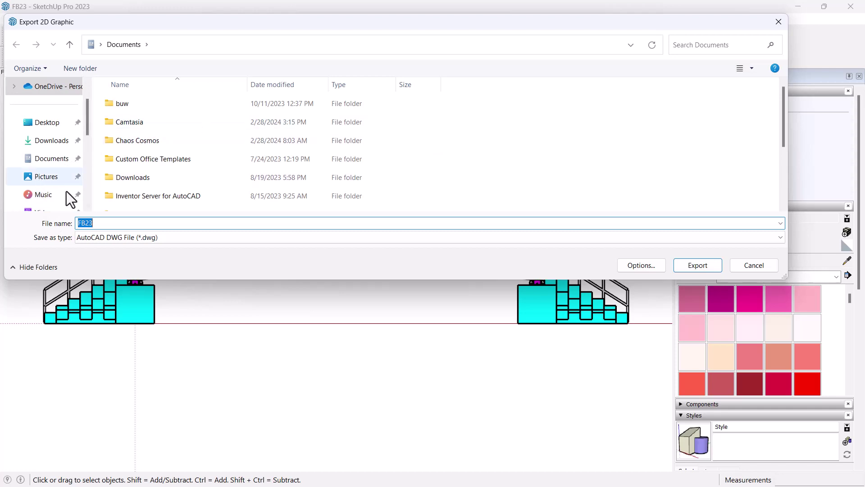
pyautogui.scroll(-2, 66, 191)
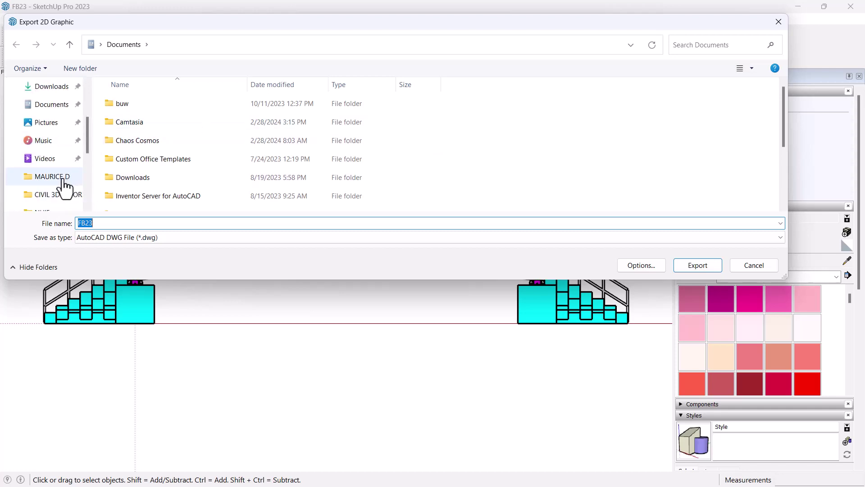
pyautogui.scroll(-2, 61, 185)
pyautogui.scroll(-1, 45, 183)
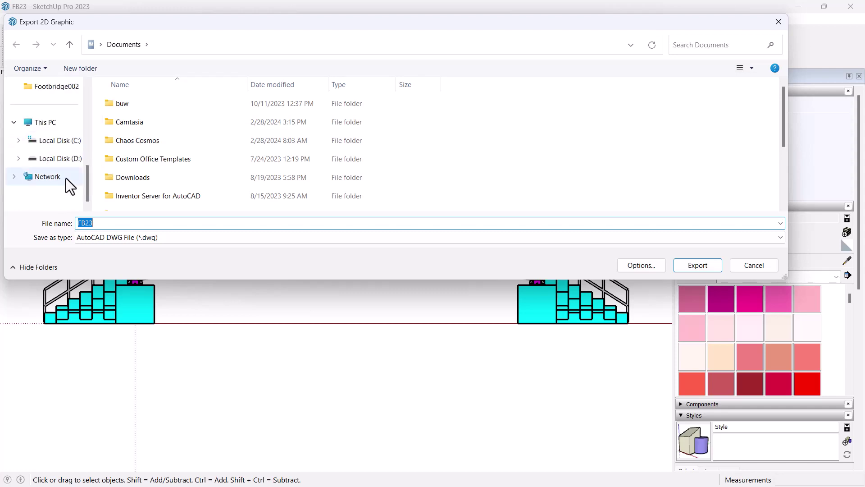
pyautogui.scroll(1, 69, 123)
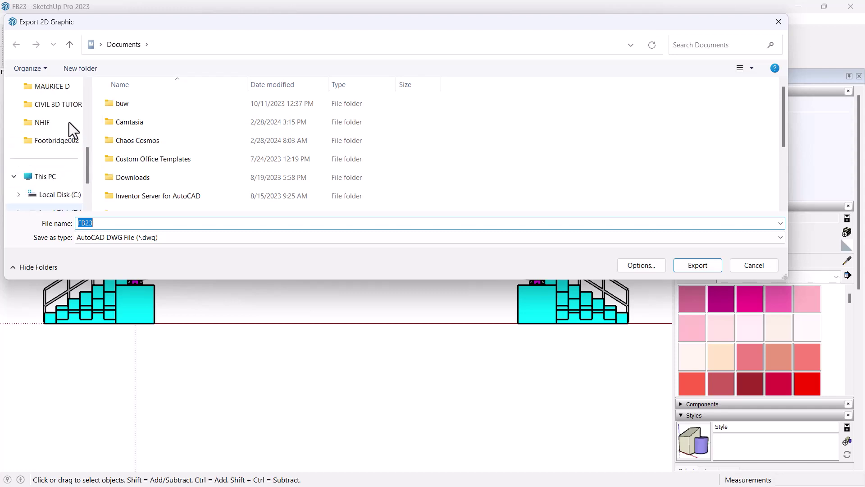
pyautogui.click(54, 141)
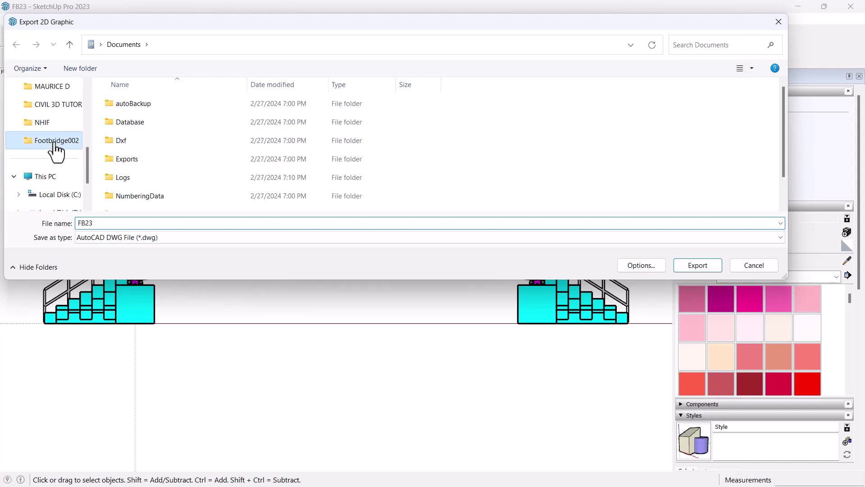
pyautogui.scroll(-1, 170, 163)
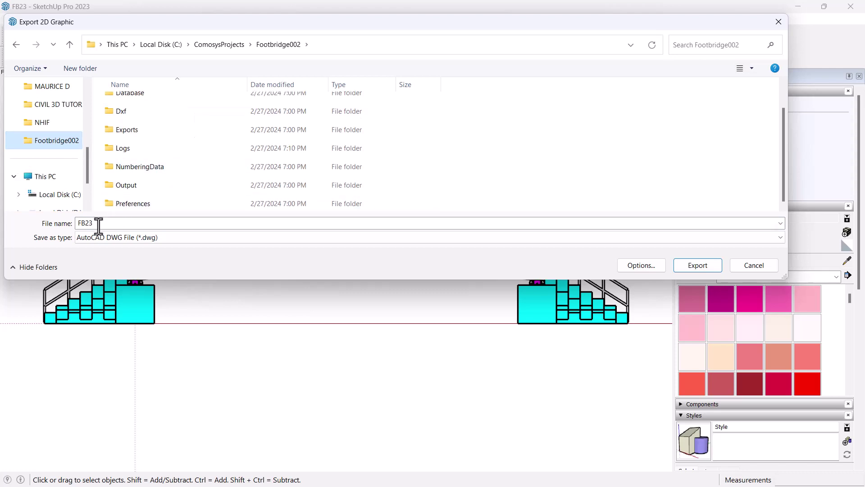
pyautogui.click(642, 266)
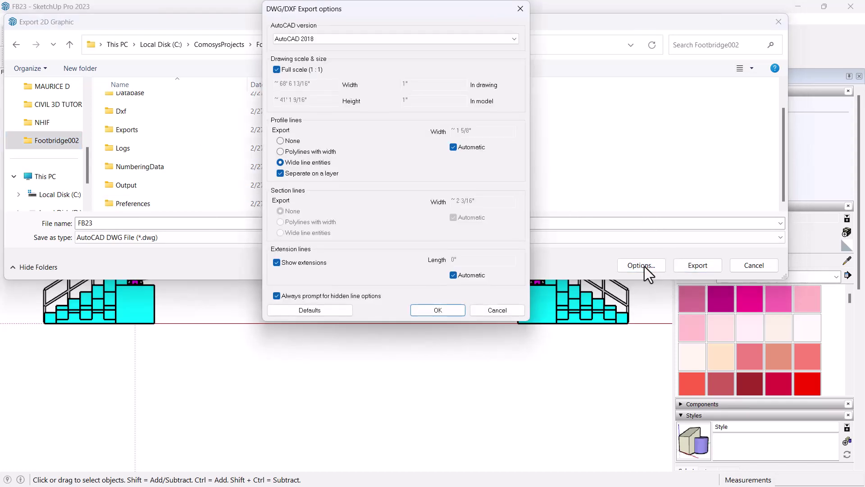
pyautogui.moveTo(405, 11); pyautogui.dragTo(453, 18)
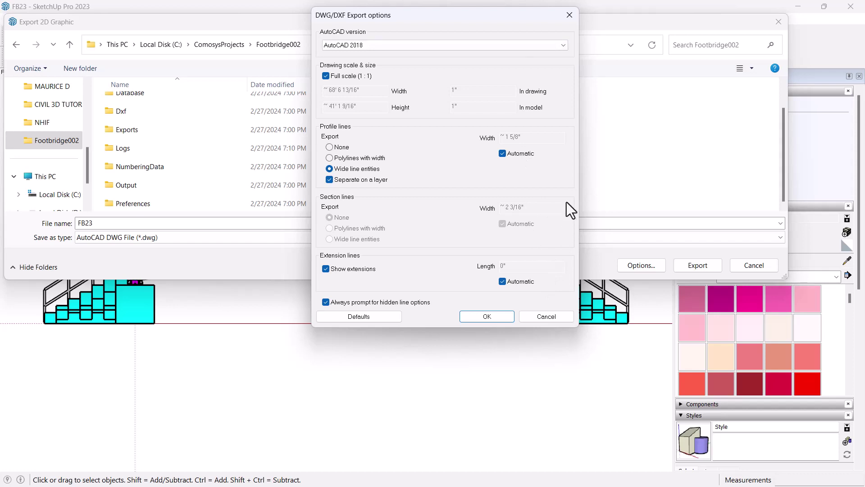
pyautogui.click(555, 320)
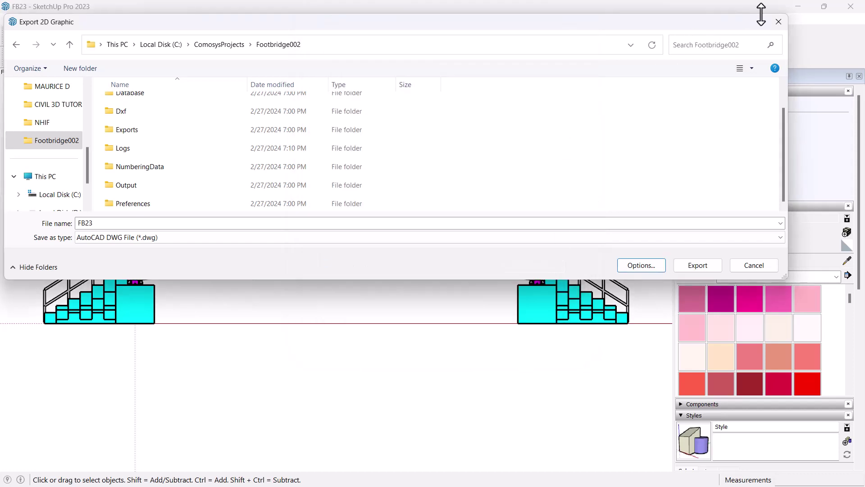
pyautogui.click(779, 22)
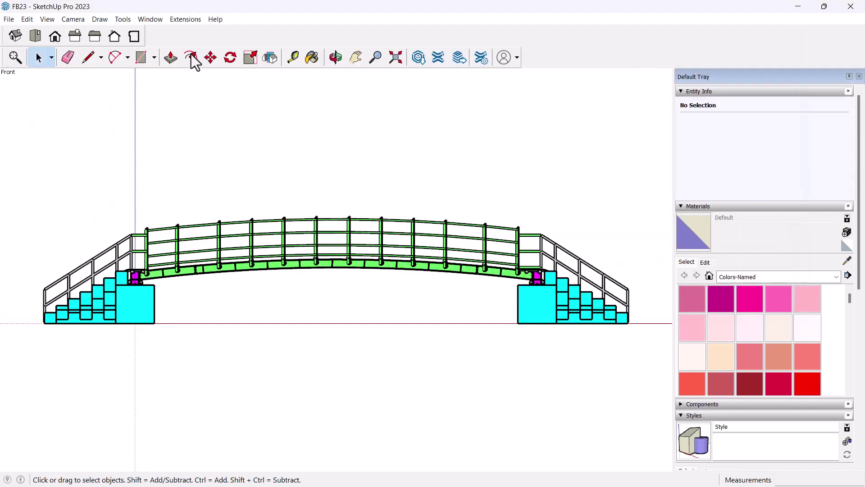
# Open the FB23 model's unit settings and set the measurement format to Decimal.
pyautogui.click(150, 19)
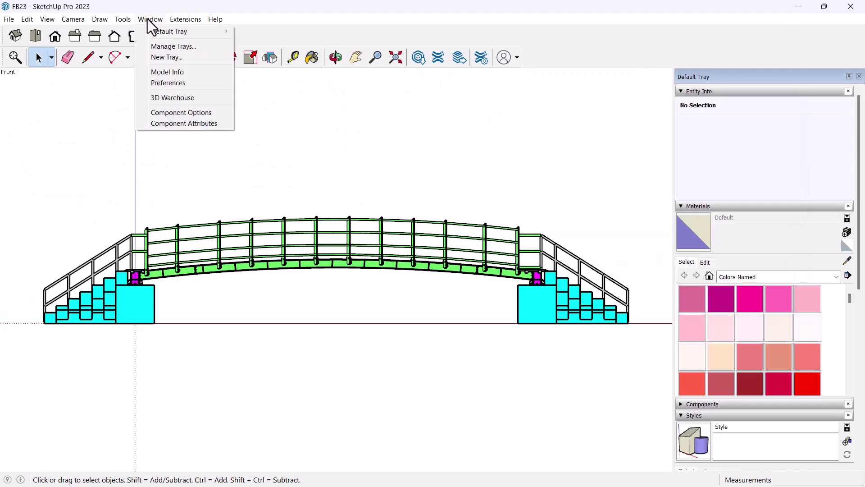
pyautogui.click(165, 71)
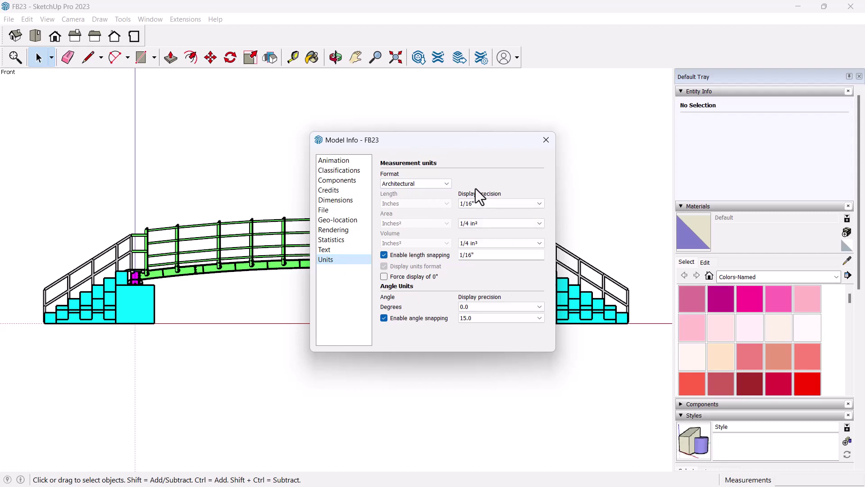
pyautogui.click(445, 184)
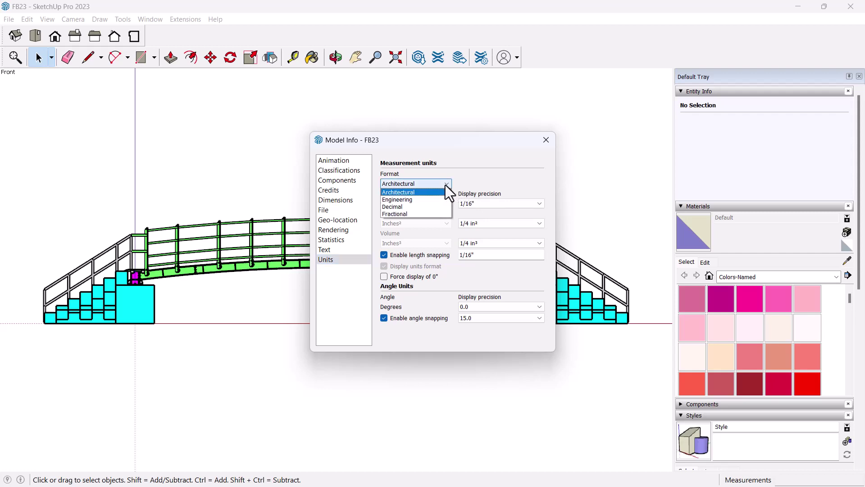
pyautogui.click(408, 199)
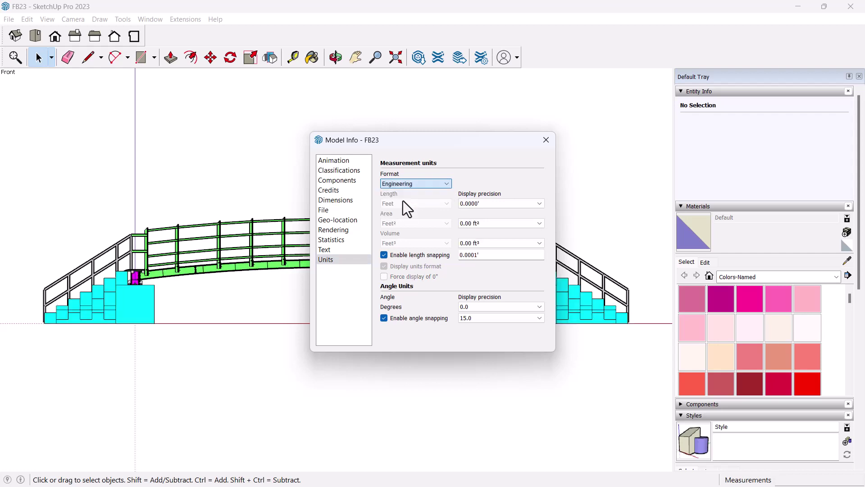
pyautogui.click(443, 183)
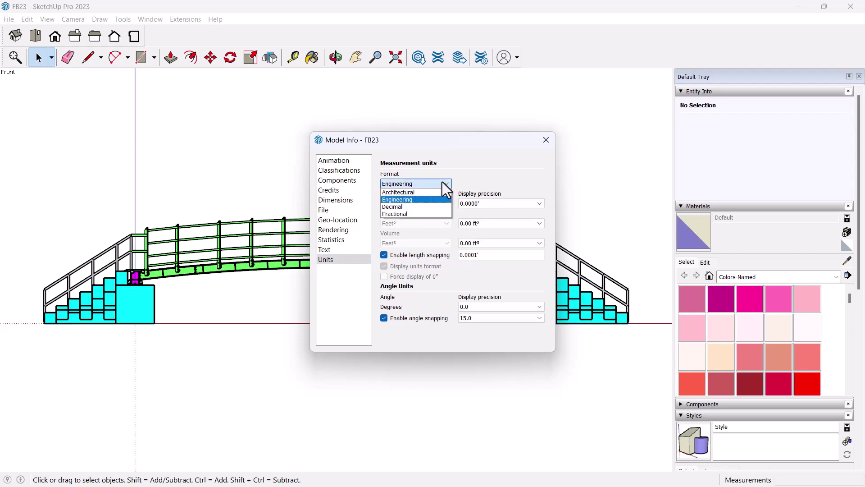
pyautogui.click(396, 206)
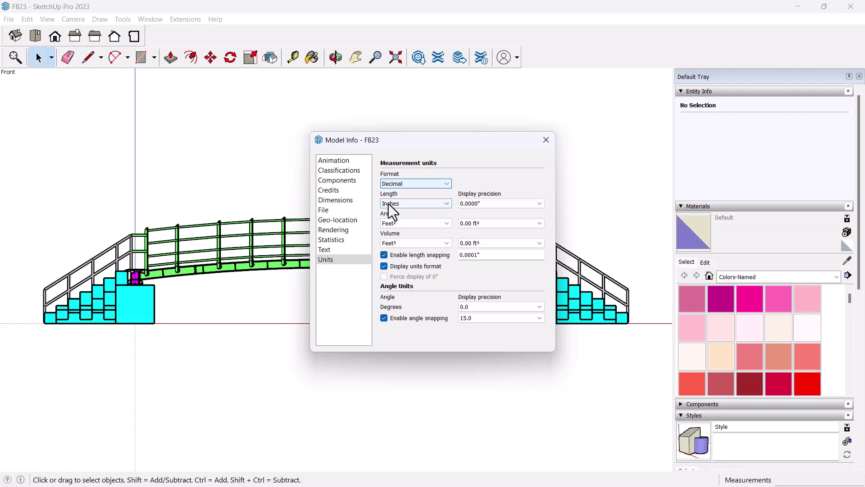
# Set the length, area and volume units to millimeters, square millimeters and cubic millimeters, and close the model information.
pyautogui.click(442, 202)
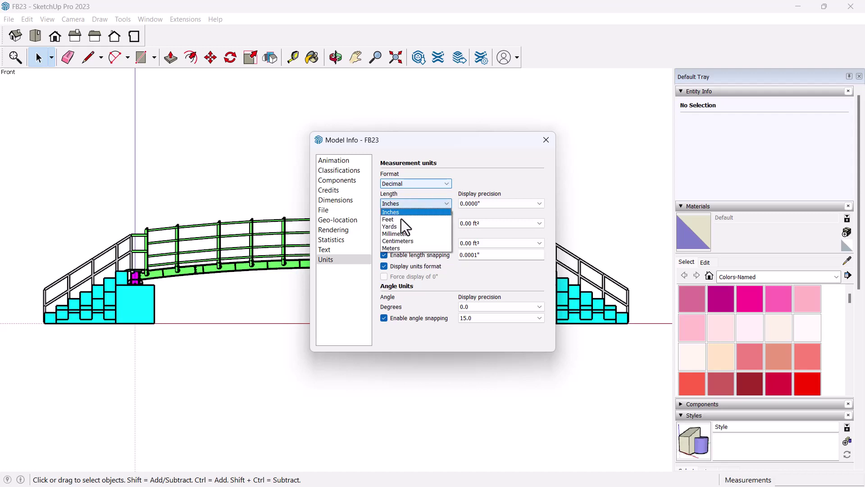
pyautogui.click(399, 234)
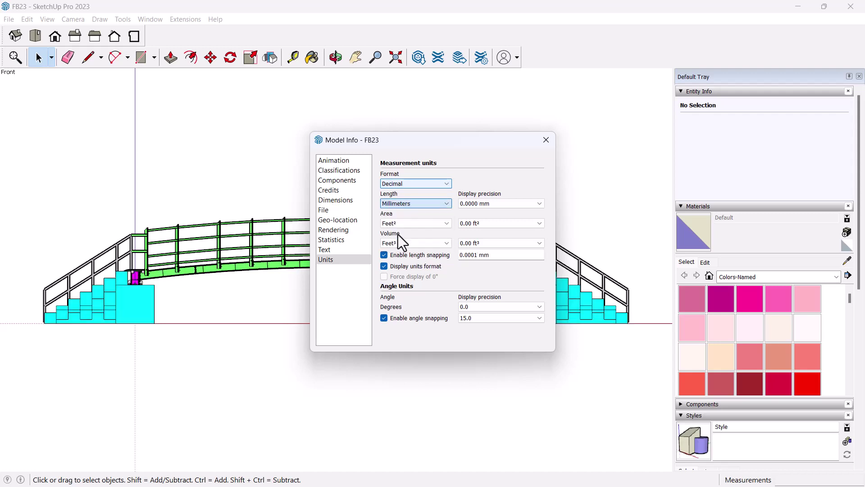
pyautogui.click(435, 225)
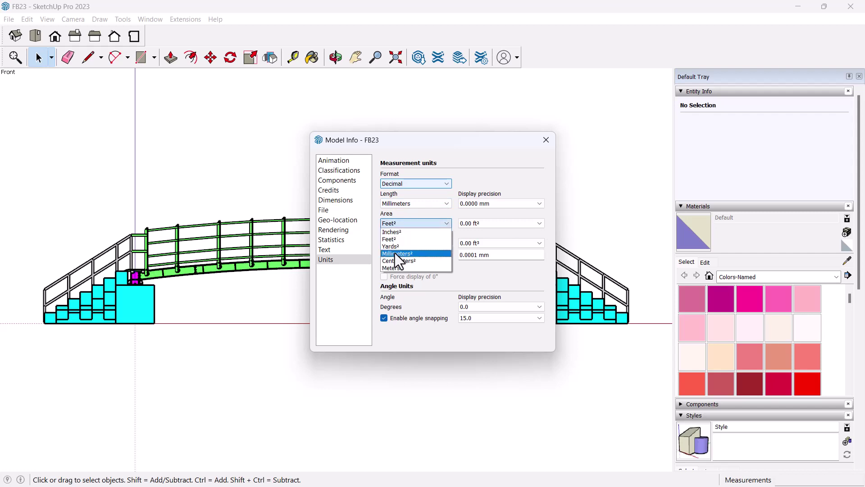
pyautogui.click(395, 253)
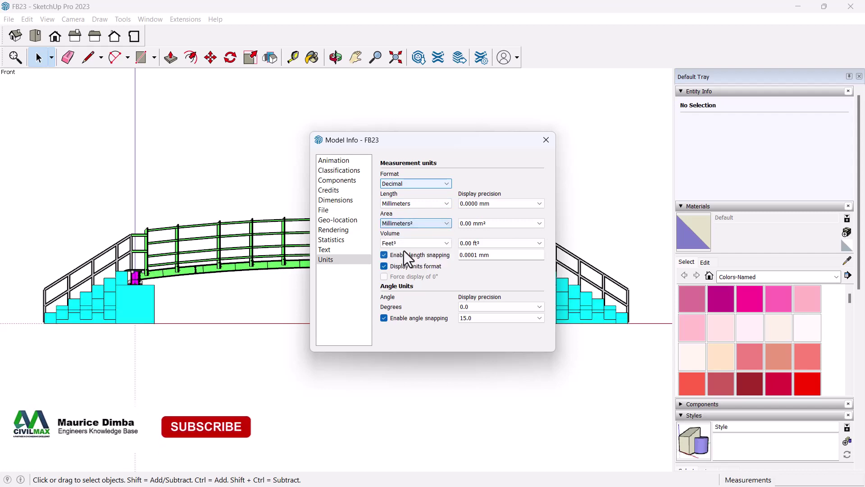
pyautogui.click(443, 242)
pyautogui.click(396, 282)
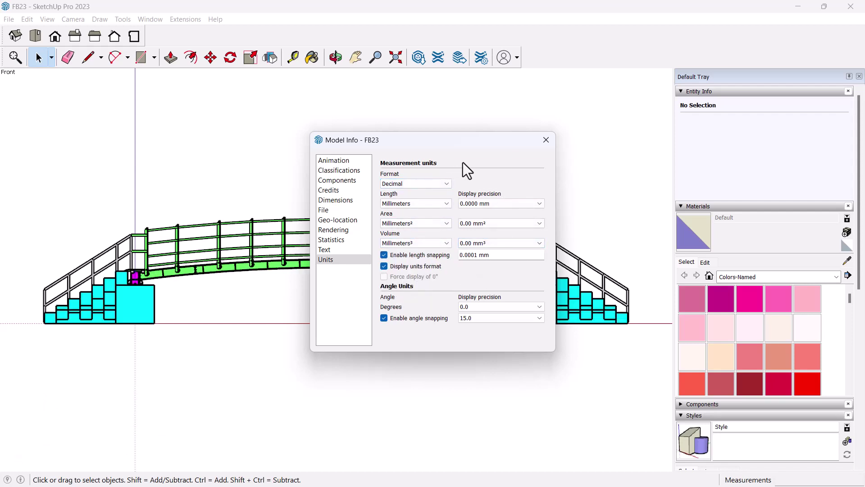
pyautogui.click(546, 141)
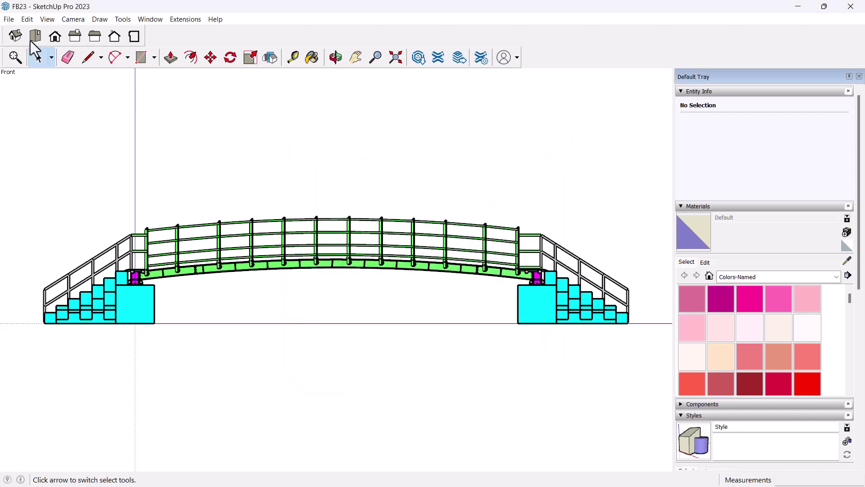
# Start a 2D graphic export of the footbridge's front view and choose the Desktop as its location.
pyautogui.click(7, 20)
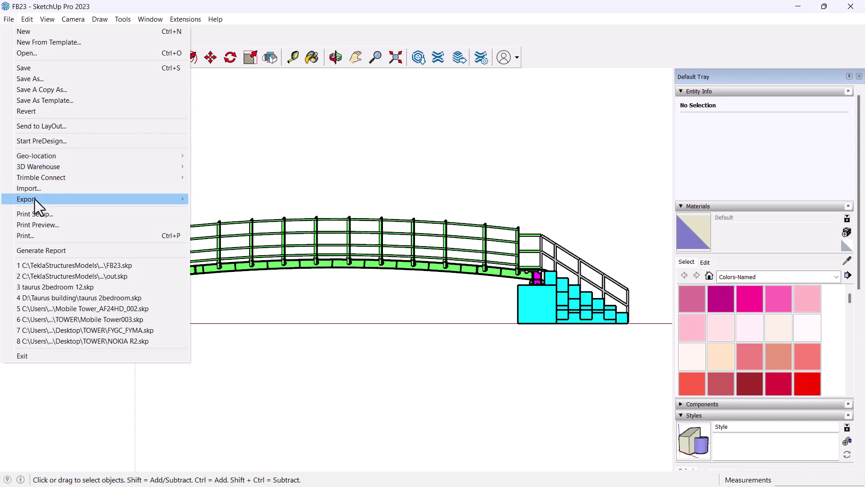
pyautogui.moveTo(34, 199)
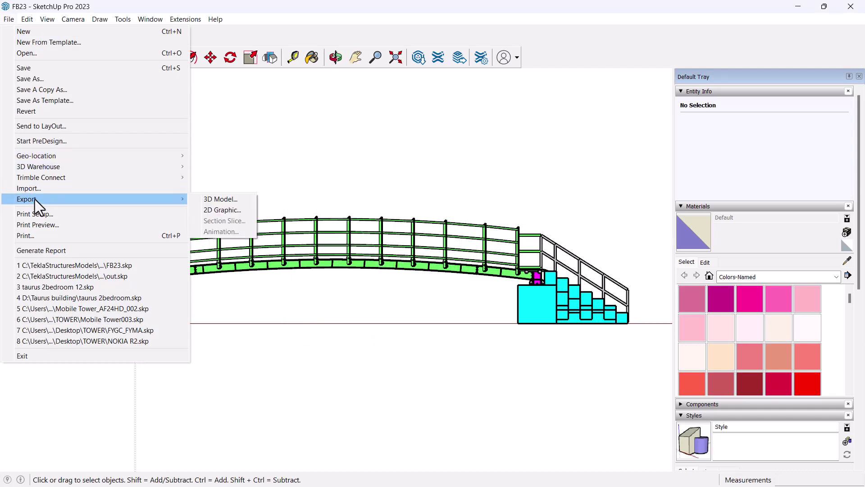
pyautogui.click(228, 210)
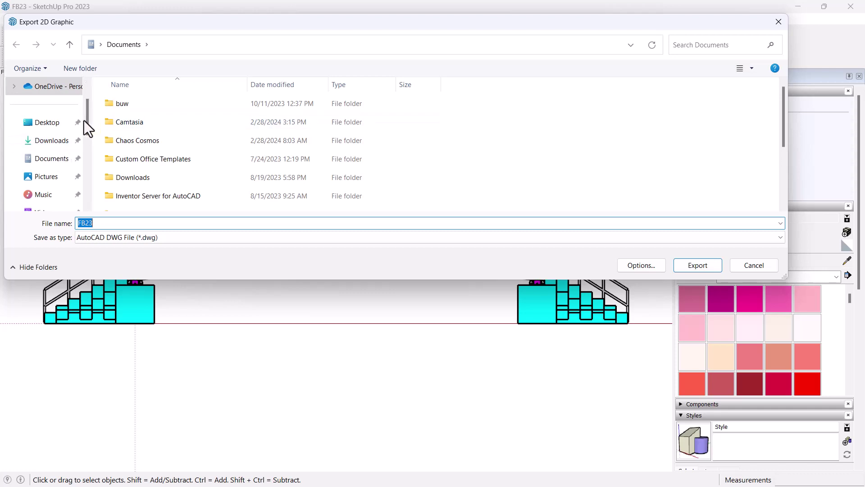
pyautogui.click(54, 123)
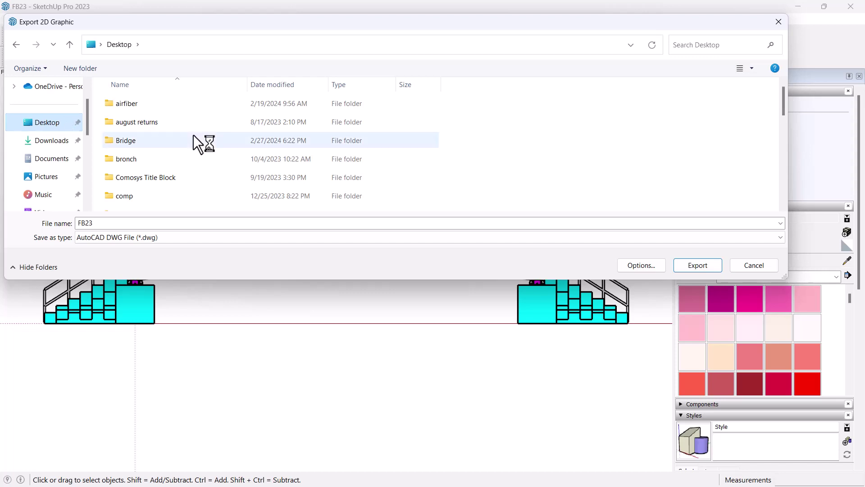
pyautogui.scroll(-2, 203, 138)
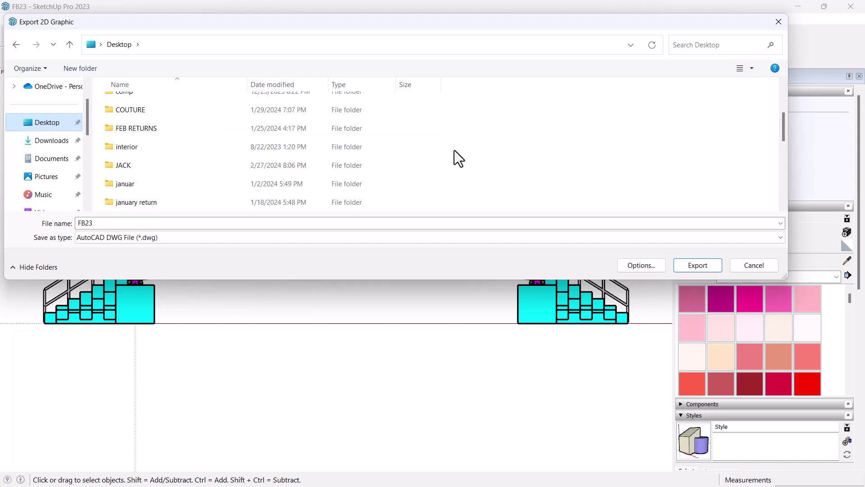
pyautogui.scroll(2, 569, 106)
# Create a folder named GTYF on the Desktop and open it as the export destination.
pyautogui.rightClick(570, 105)
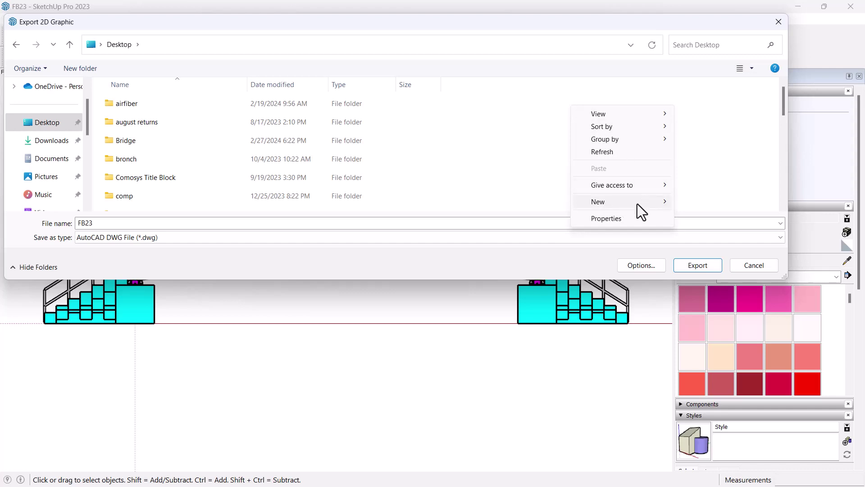
pyautogui.moveTo(638, 203)
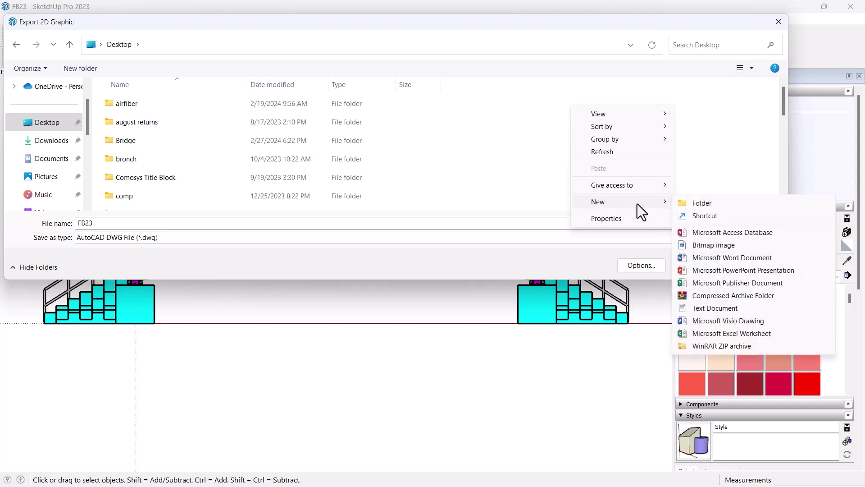
pyautogui.click(693, 204)
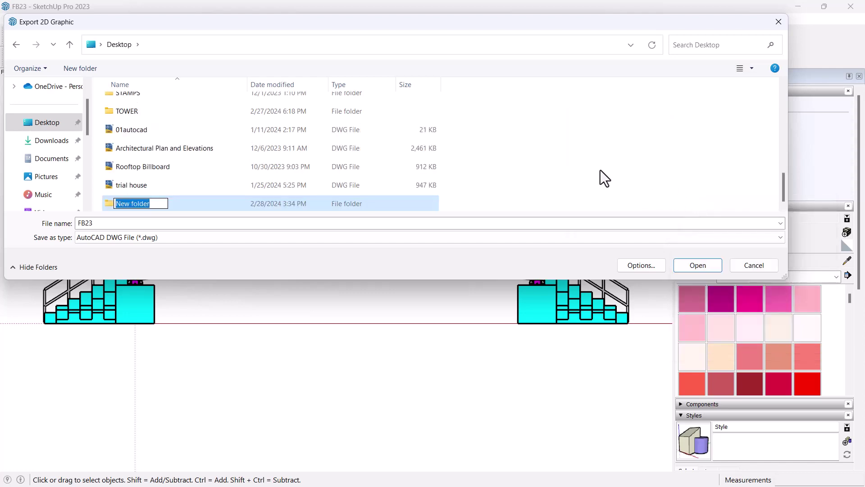
pyautogui.write('GTYF')
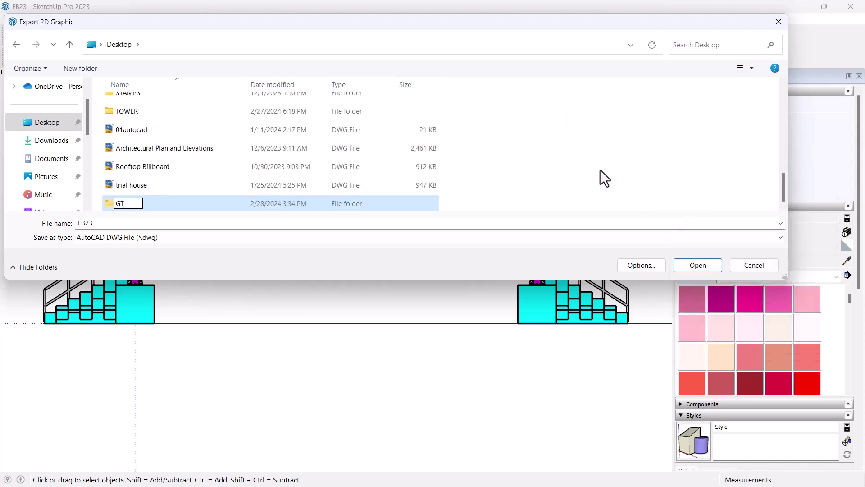
pyautogui.click(113, 184)
pyautogui.click(126, 204)
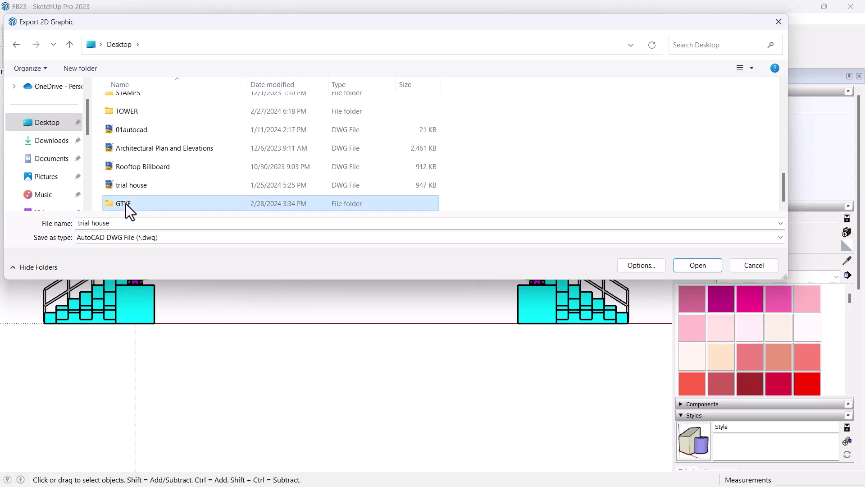
pyautogui.doubleClick(126, 204)
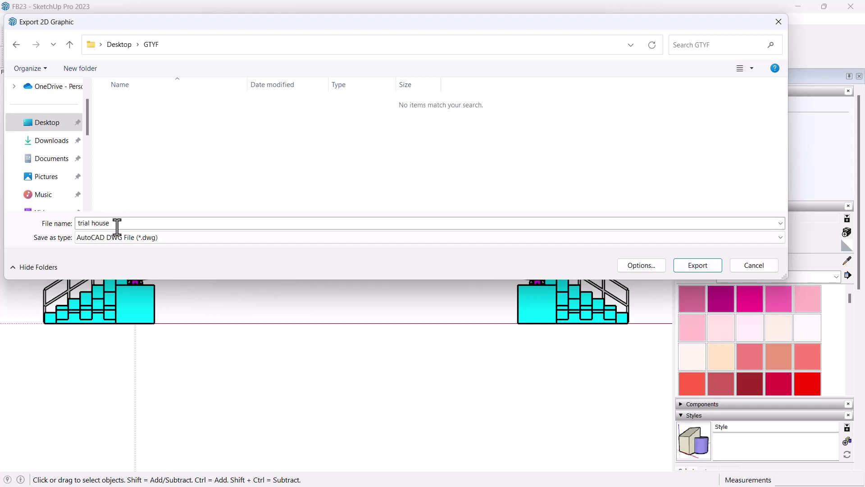
# Export the front view as an AutoCAD DWG file named E1 and dismiss the completion notice.
pyautogui.click(102, 222)
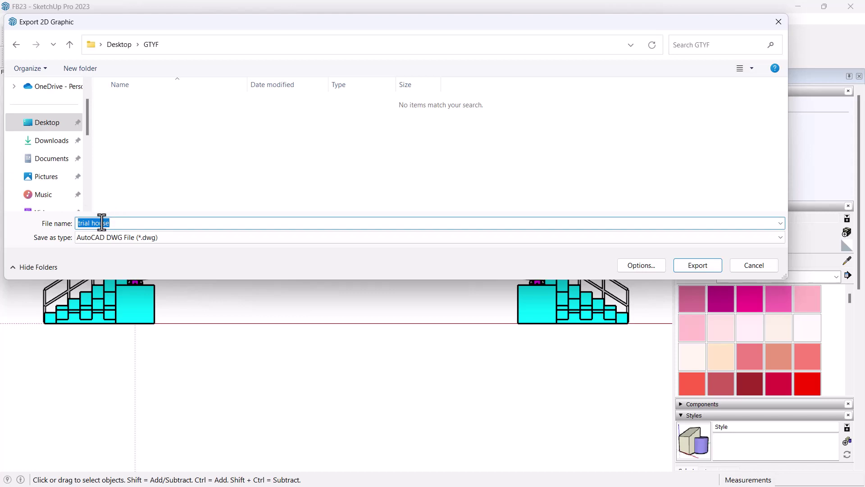
pyautogui.write('E1')
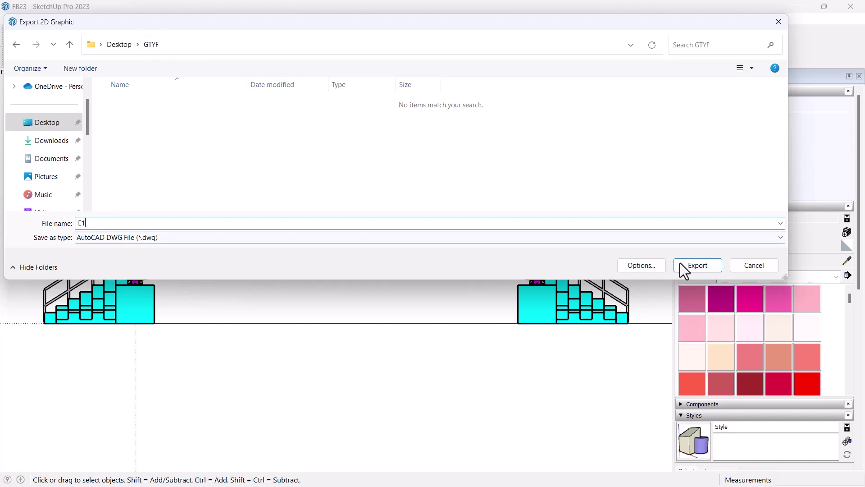
pyautogui.click(696, 266)
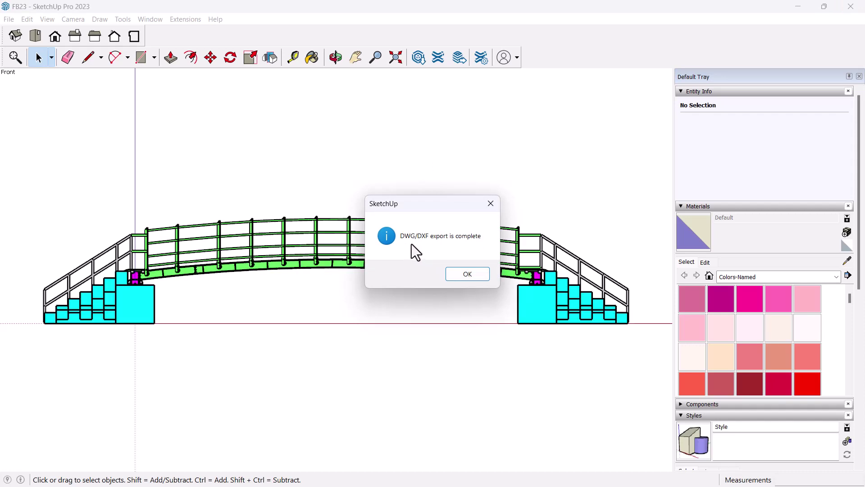
pyautogui.click(467, 274)
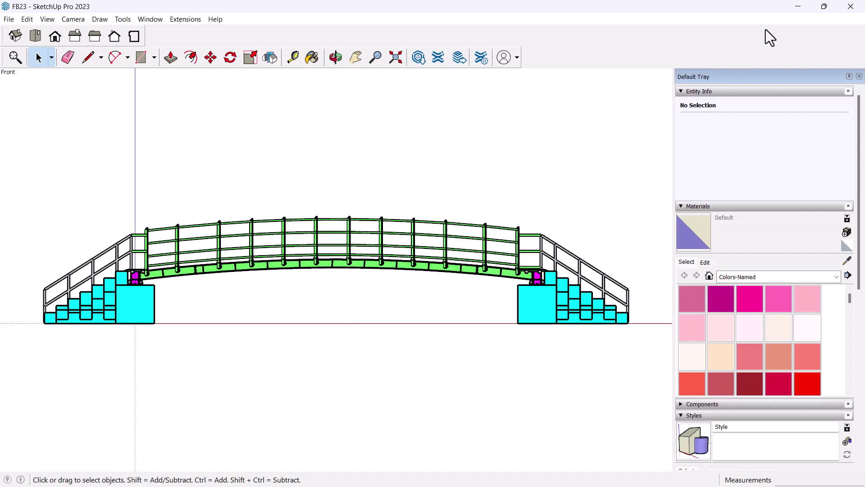
# Move the SketchUp window out of the way and open the GTYF folder on the desktop.
pyautogui.doubleClick(669, 7)
pyautogui.moveTo(667, 18); pyautogui.dragTo(629, 178)
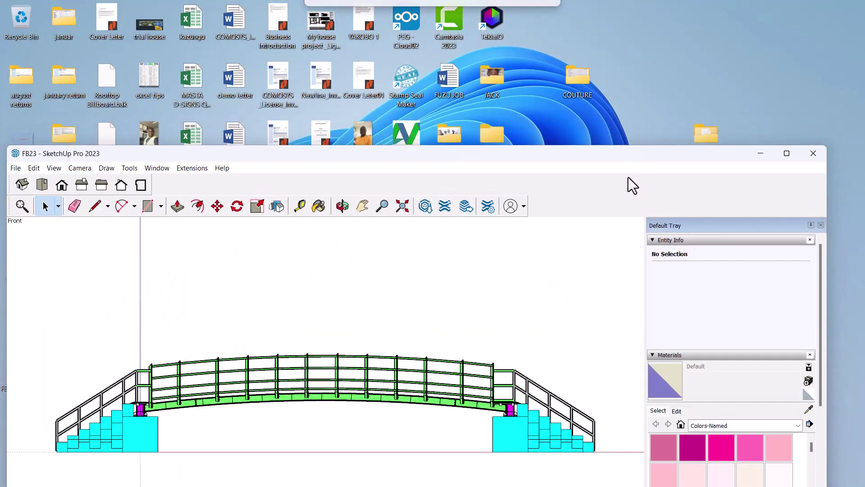
pyautogui.moveTo(621, 221); pyautogui.dragTo(615, 323)
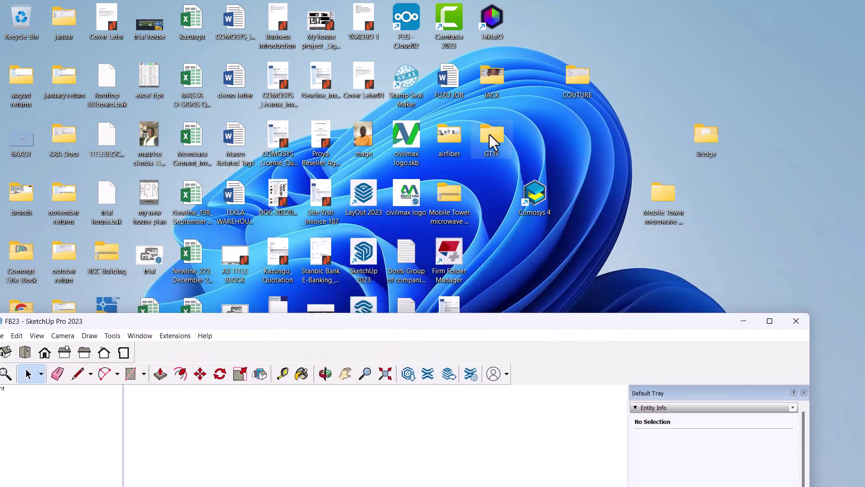
pyautogui.doubleClick(491, 135)
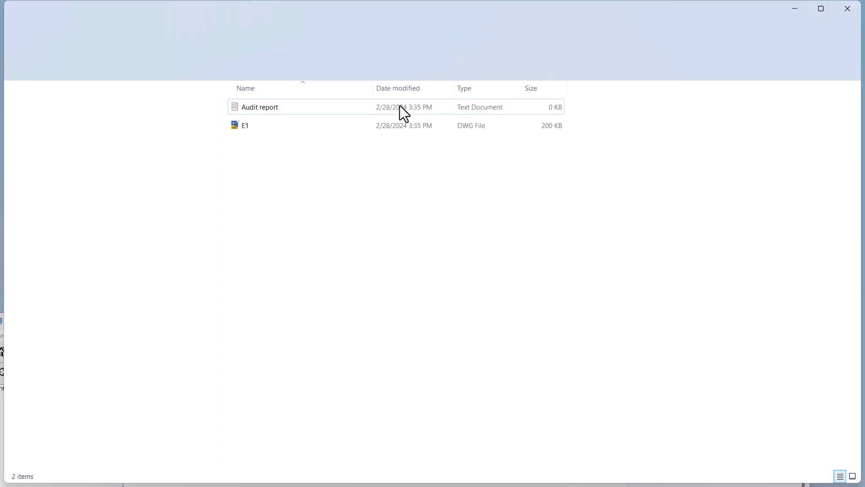
# Open the E1 drawing with AutoCAD Application, continuing past the foreign DWG file warning.
pyautogui.click(243, 128)
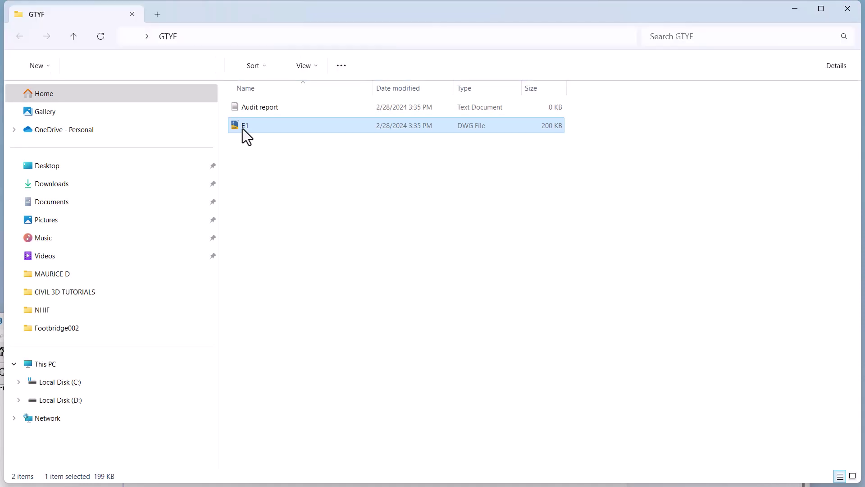
pyautogui.rightClick(243, 129)
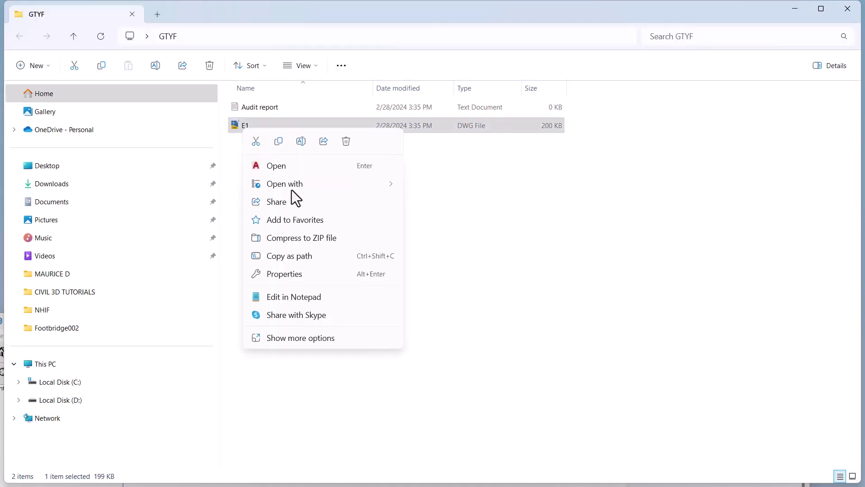
pyautogui.moveTo(294, 189)
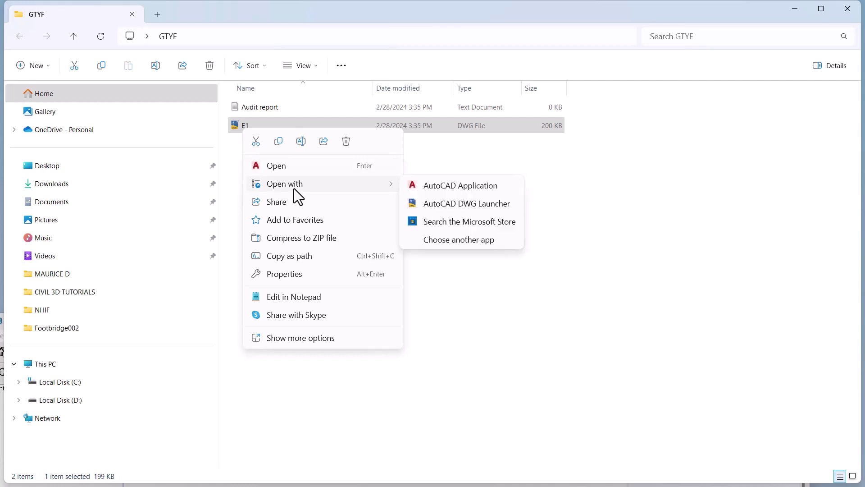
pyautogui.click(466, 186)
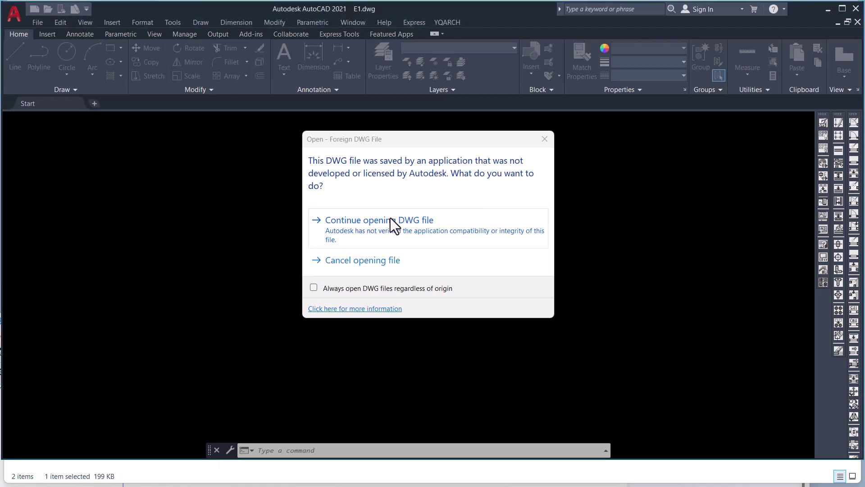
pyautogui.click(368, 224)
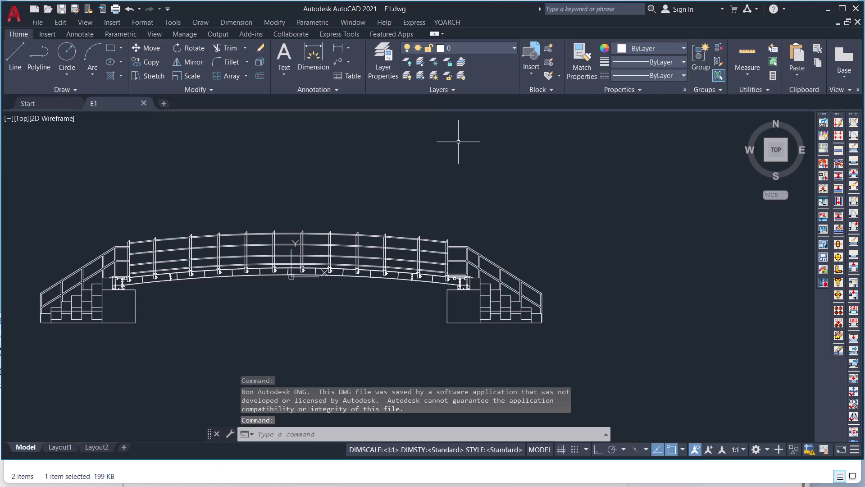
pyautogui.press('Return')
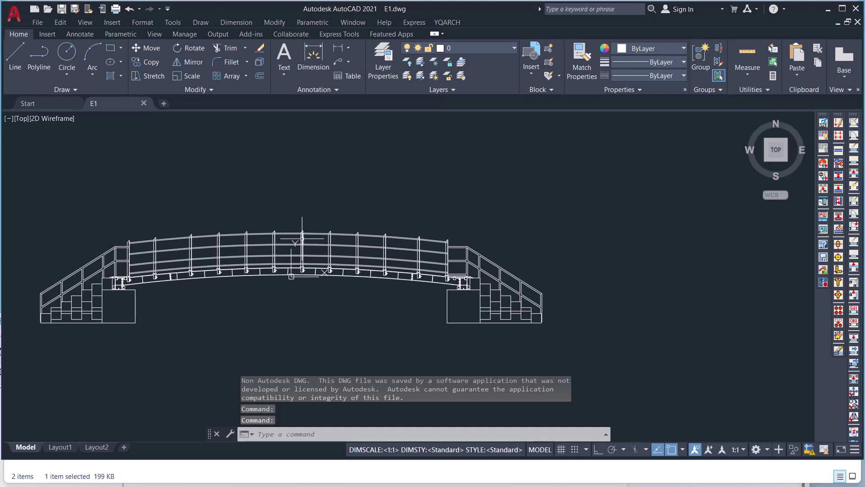
# Erase the inner lines beneath the upper steps of the left staircase, next to the abutment block.
pyautogui.moveTo(302, 239)
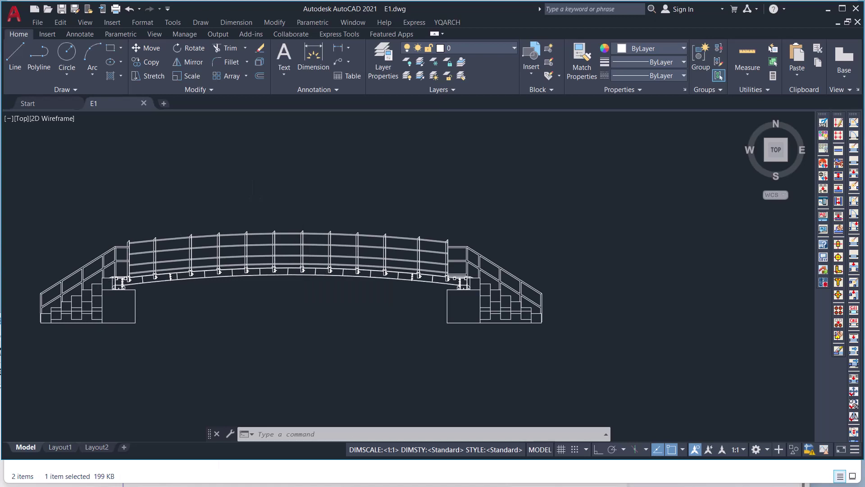
pyautogui.scroll(4, 92, 328)
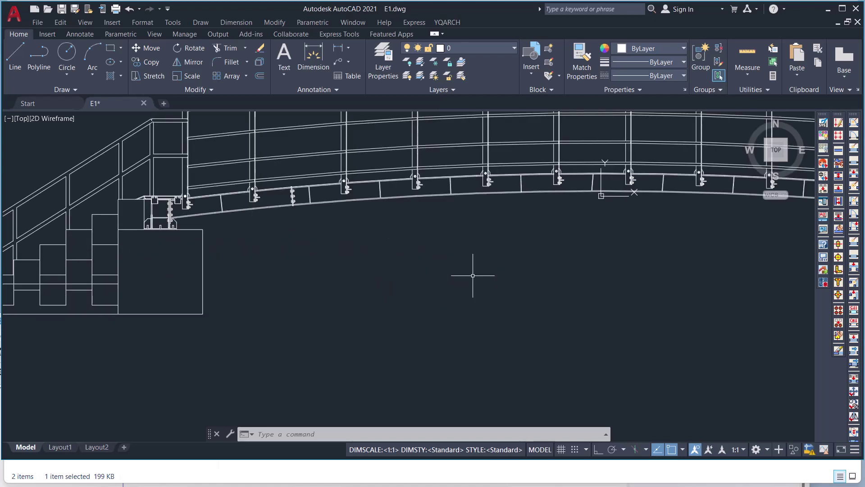
pyautogui.scroll(-4, 473, 275)
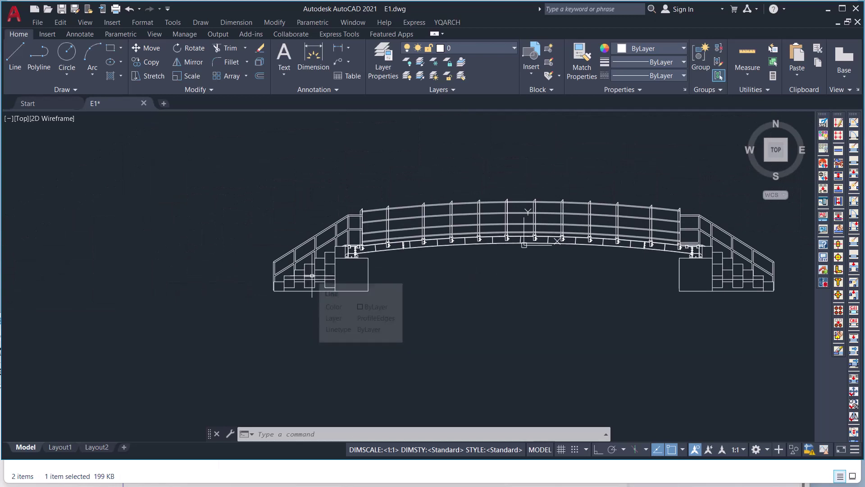
pyautogui.scroll(2, 313, 277)
pyautogui.scroll(4, 311, 276)
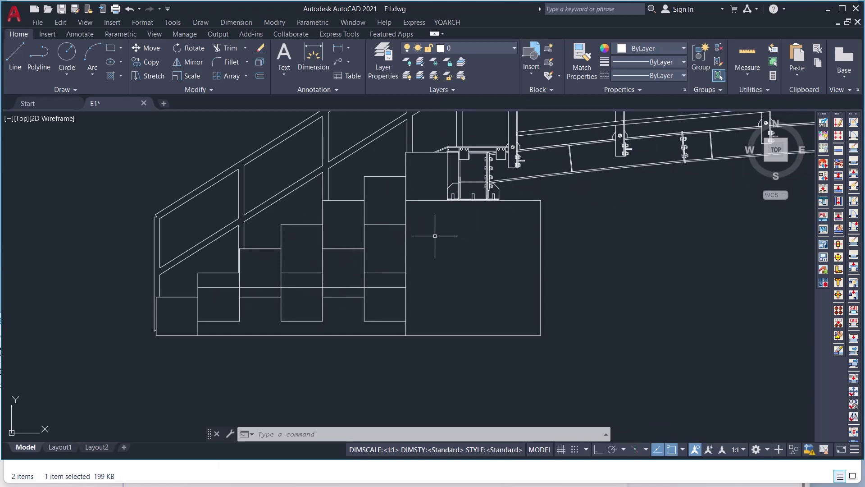
pyautogui.click(435, 222)
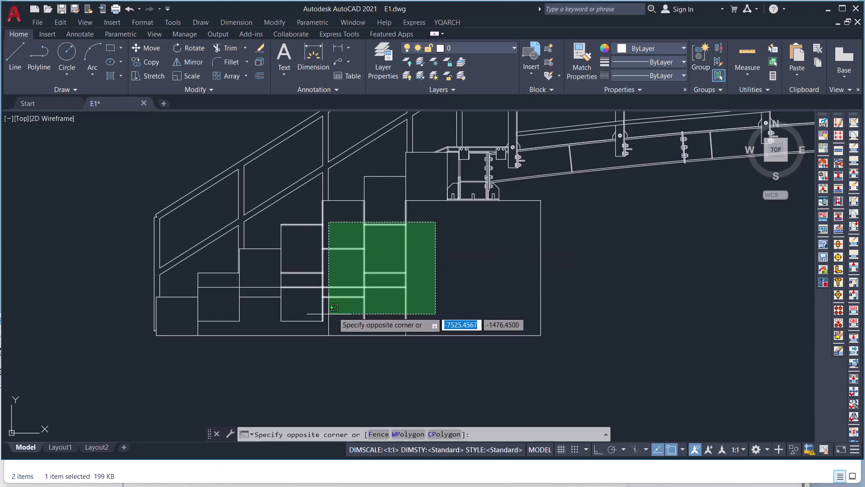
pyautogui.click(337, 309)
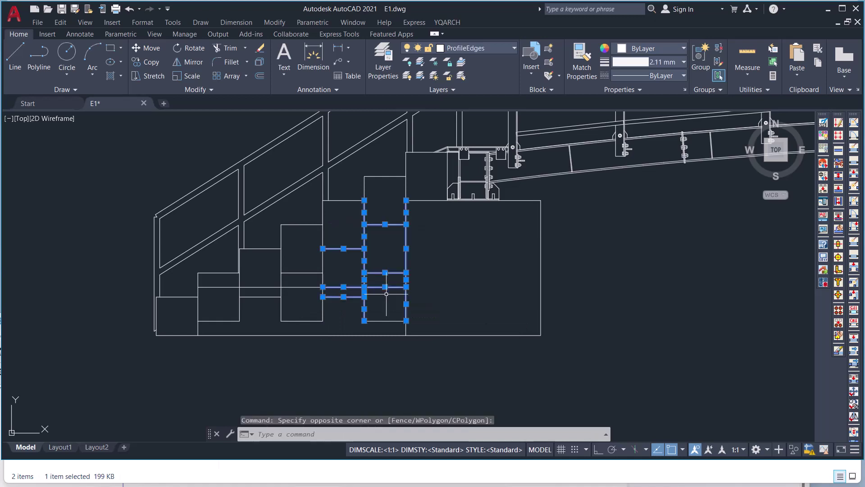
pyautogui.press('Delete')
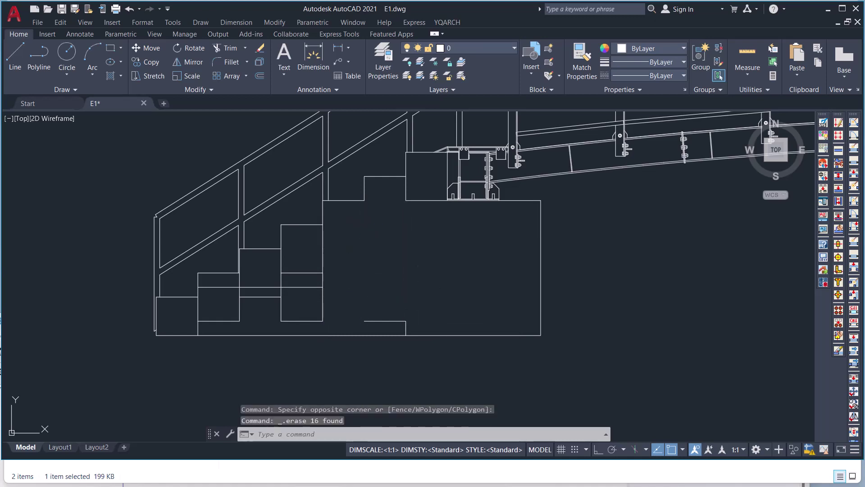
# Erase the leftover inner lines beneath the middle steps of the left staircase, keeping the stepped outline.
pyautogui.click(418, 288)
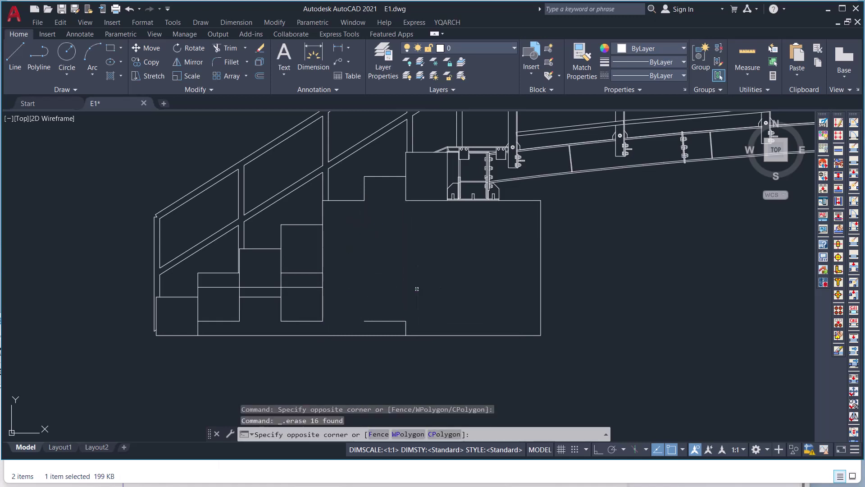
pyautogui.click(258, 325)
pyautogui.press('Delete')
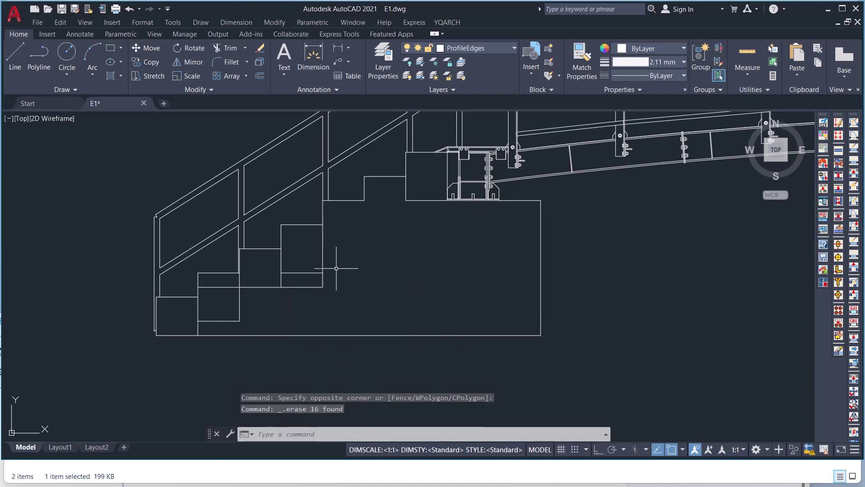
pyautogui.click(338, 267)
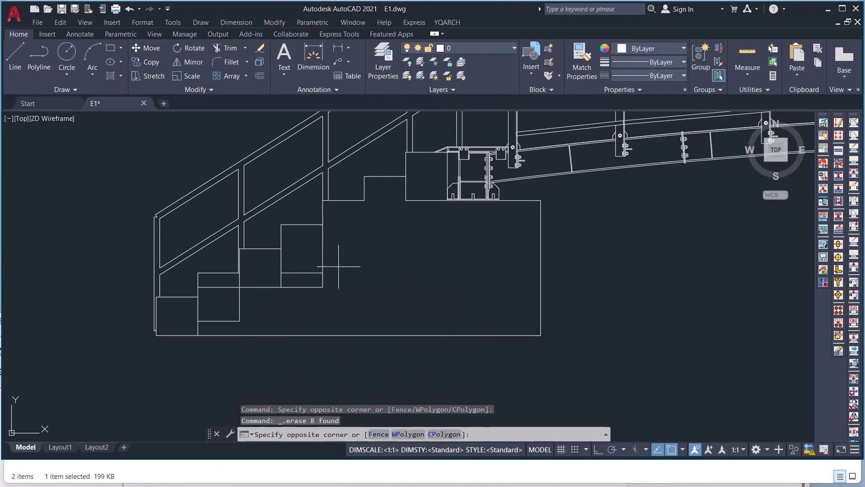
pyautogui.click(256, 300)
pyautogui.press('Delete')
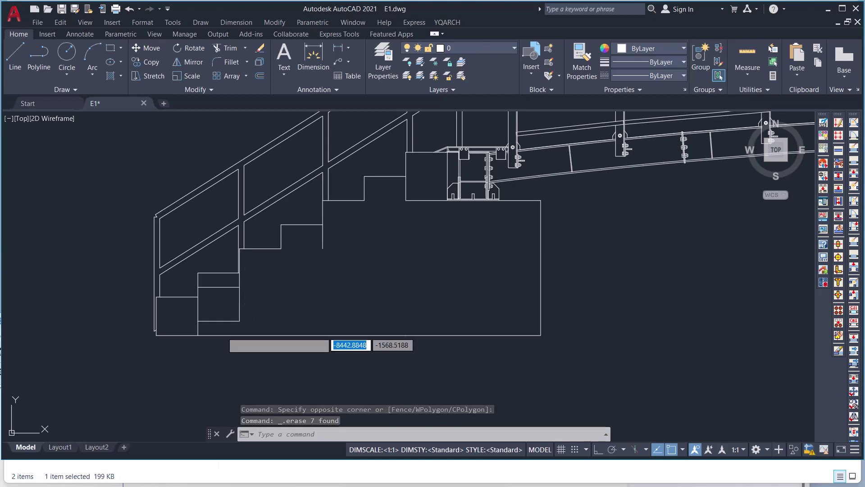
# Erase the inner lines beneath the left staircase's lowest steps and the leftover vertical stub under its middle step.
pyautogui.click(245, 282)
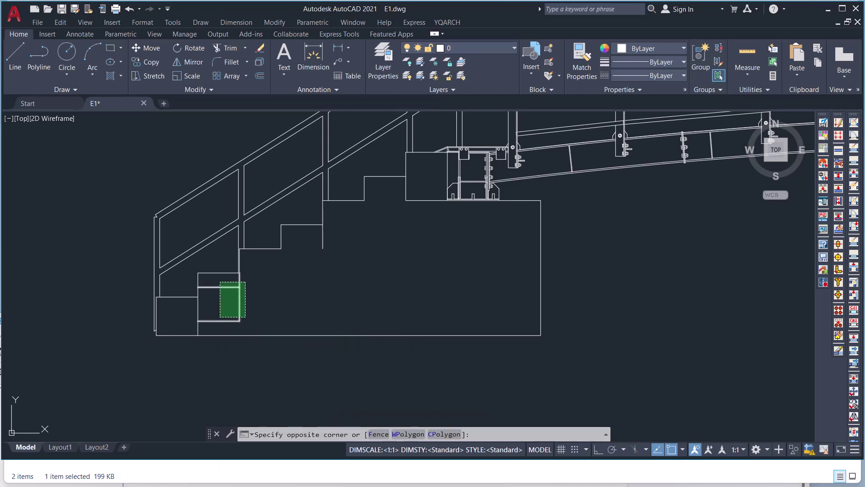
pyautogui.click(220, 317)
pyautogui.press('Delete')
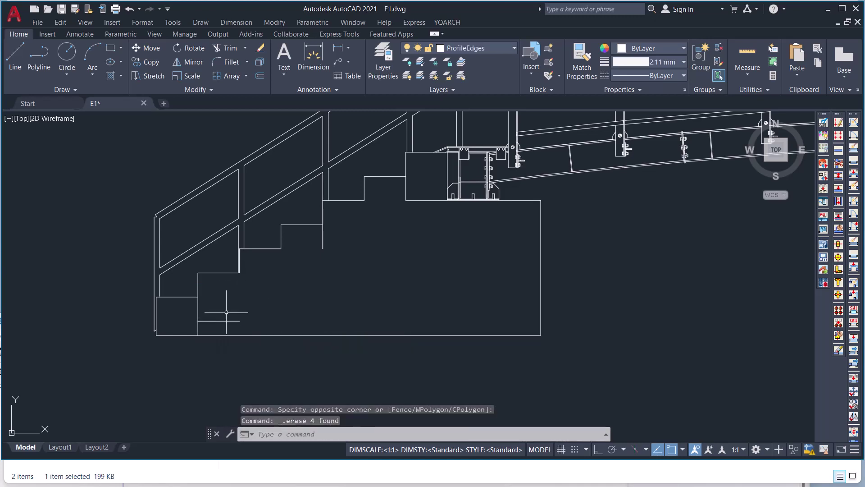
pyautogui.click(261, 301)
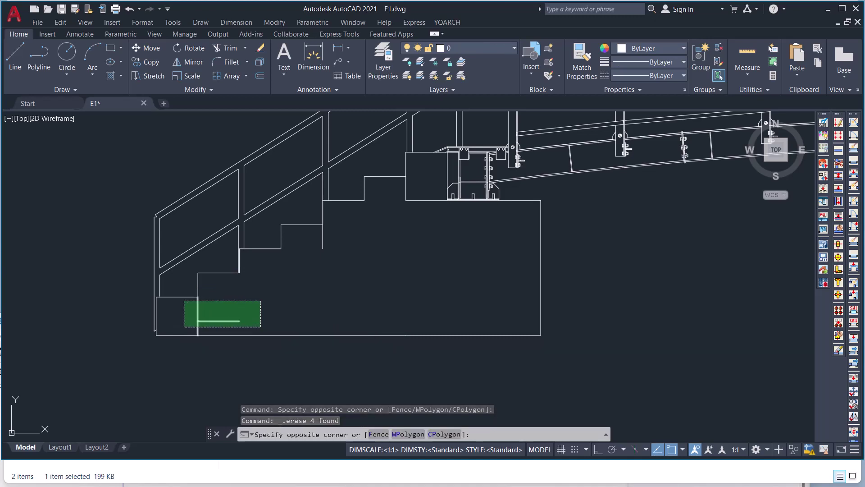
pyautogui.click(184, 326)
pyautogui.press('Delete')
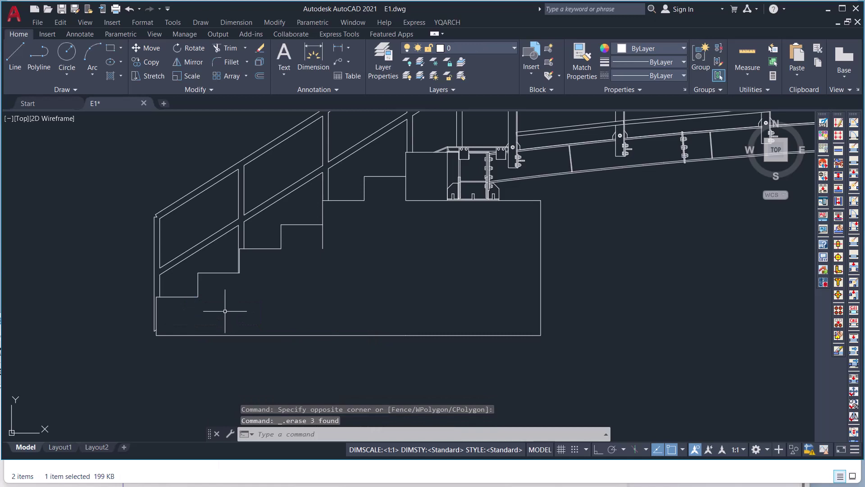
pyautogui.click(357, 228)
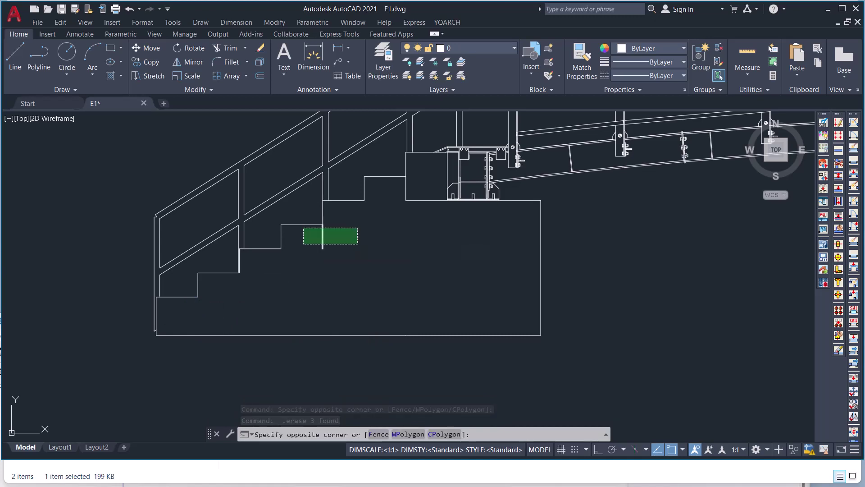
pyautogui.click(303, 244)
pyautogui.press('Delete')
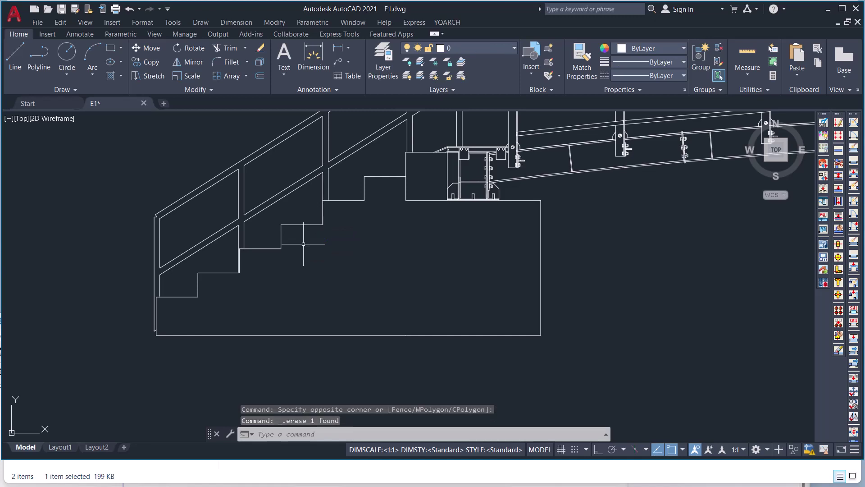
# Erase the inner lines crossing the lower part of the right staircase, from the abutment block to the second-lowest step.
pyautogui.scroll(-6, 244, 262)
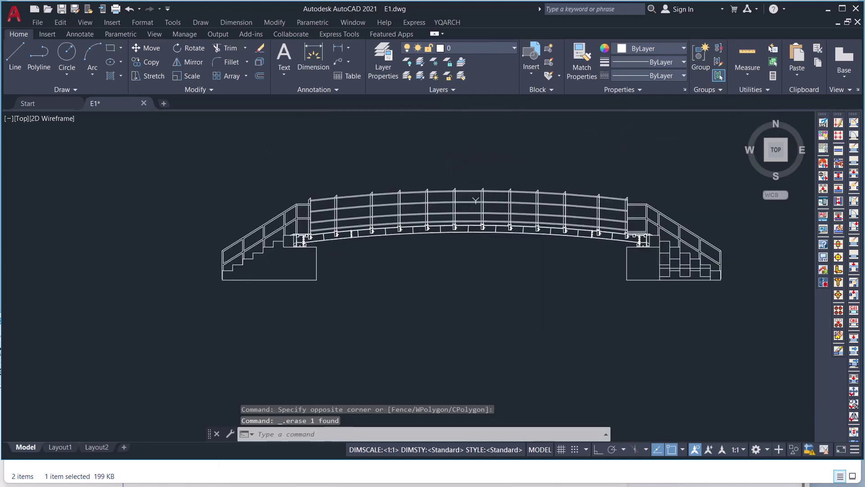
pyautogui.scroll(-6, 255, 261)
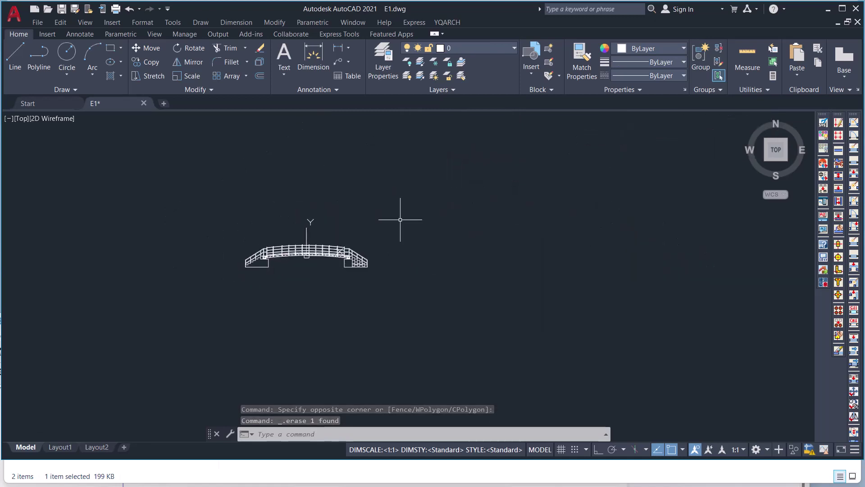
pyautogui.scroll(10, 351, 262)
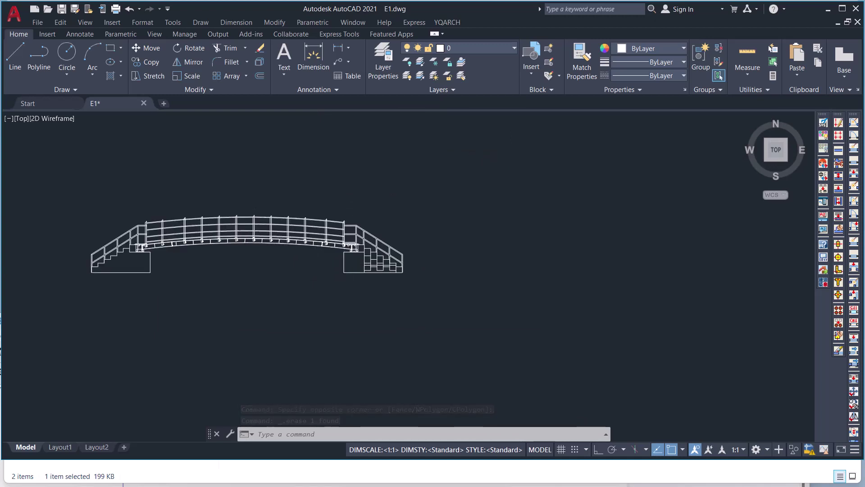
pyautogui.scroll(3, 421, 250)
pyautogui.scroll(-3, 477, 246)
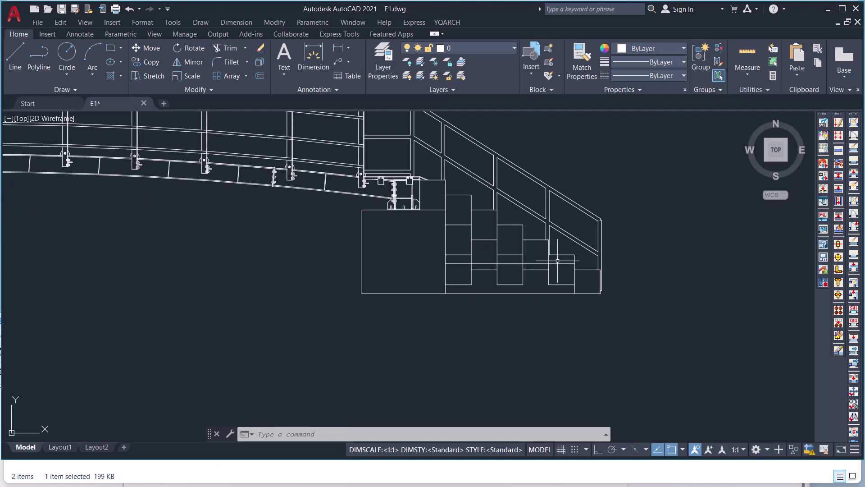
pyautogui.click(558, 260)
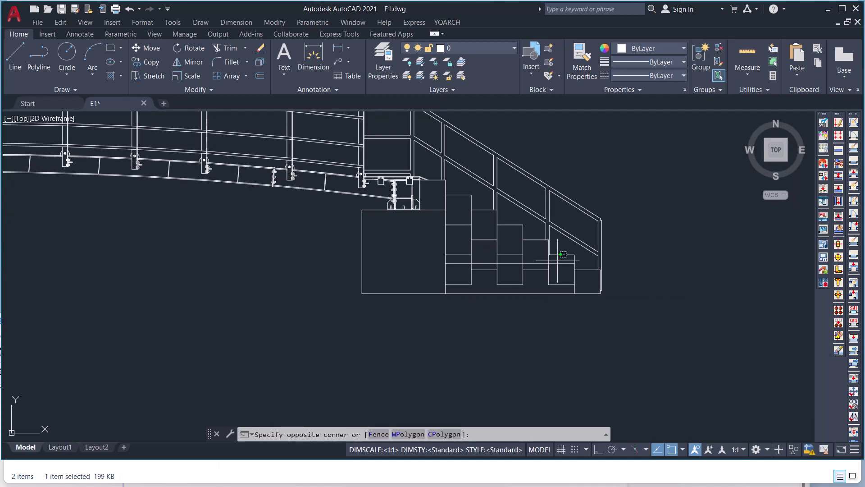
pyautogui.click(421, 284)
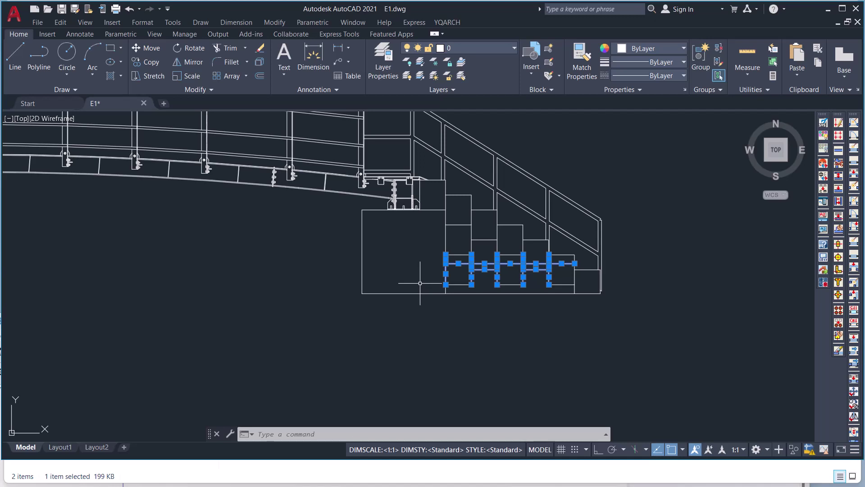
pyautogui.scroll(5, 588, 192)
pyautogui.press('Delete')
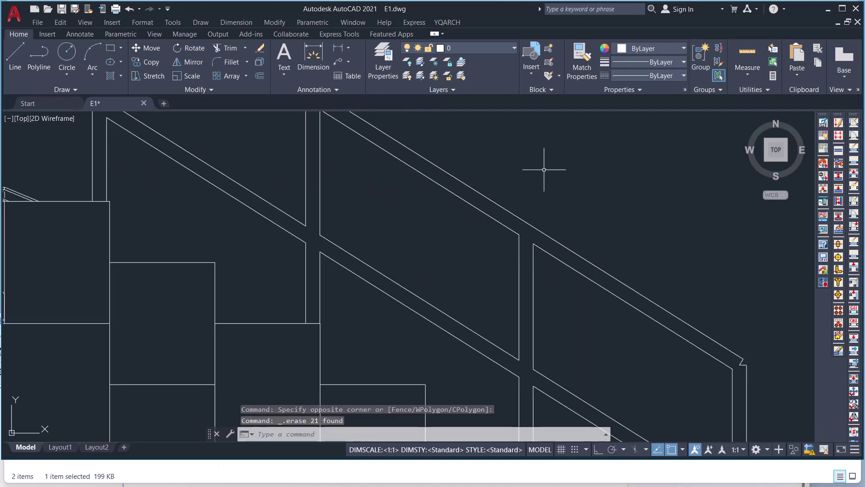
# Erase the leftover box lines beneath the right staircase's middle steps and the short lines near its base beside the abutment block.
pyautogui.scroll(-5, 544, 169)
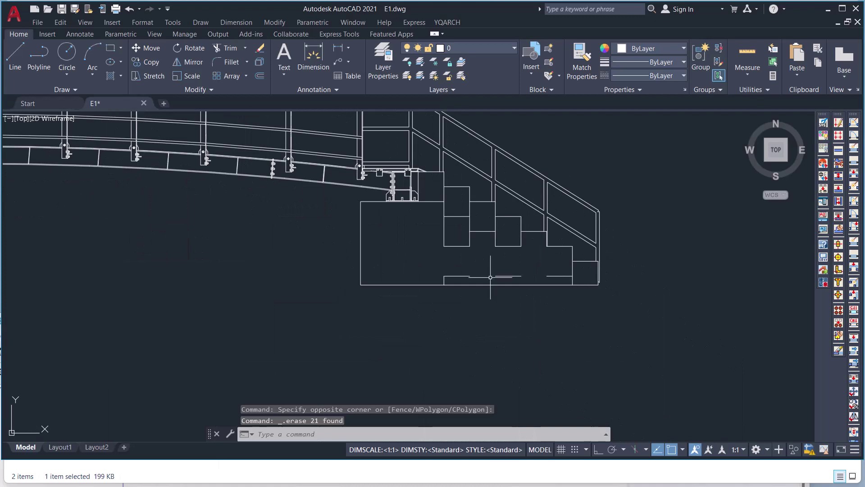
pyautogui.scroll(6, 490, 278)
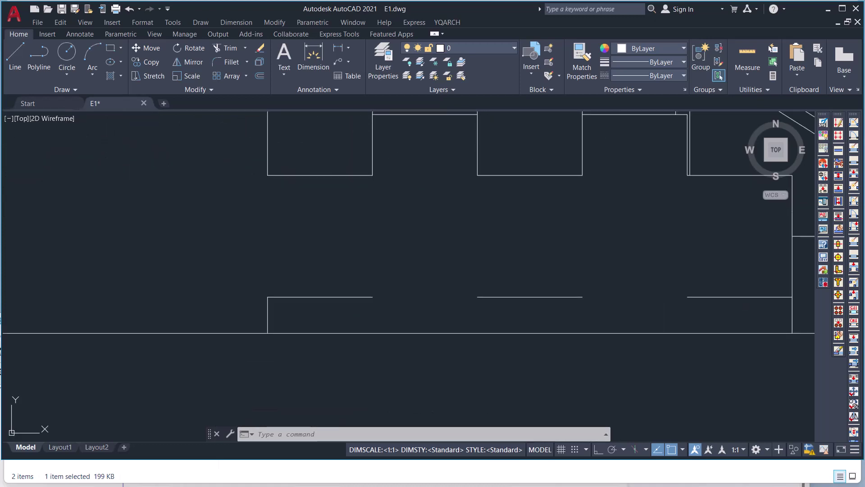
pyautogui.click(622, 131)
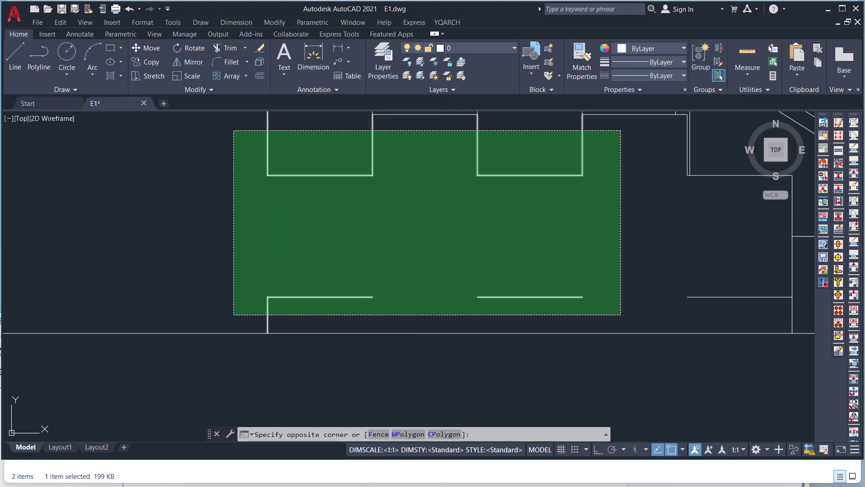
pyautogui.click(234, 314)
pyautogui.press('Delete')
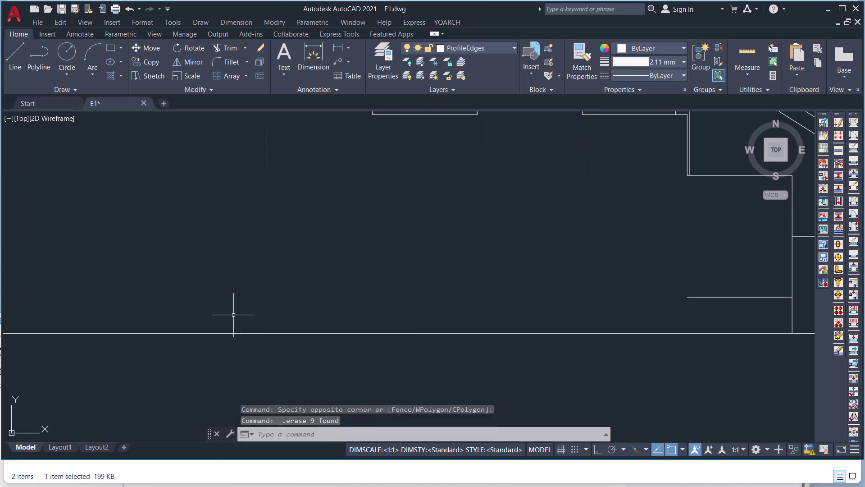
# Erase the two inner lines beneath the right staircase's second-highest step and the inner lines beside its lowest step.
pyautogui.scroll(-4, 383, 280)
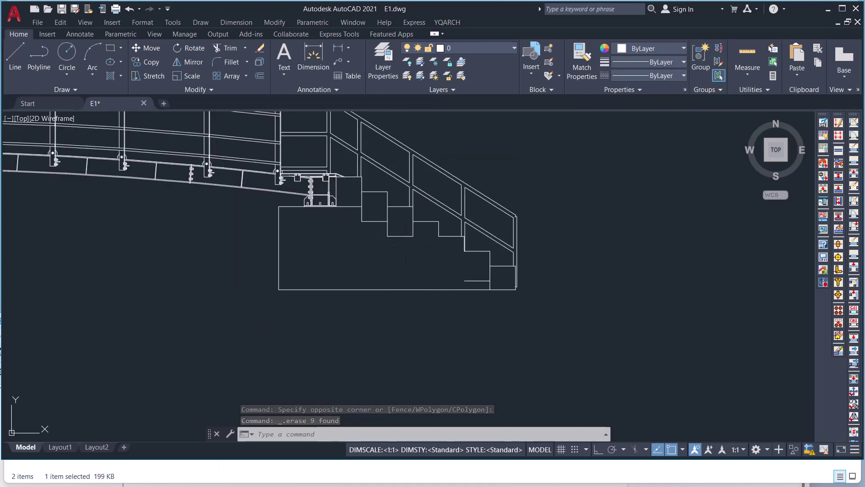
pyautogui.click(404, 241)
pyautogui.click(355, 224)
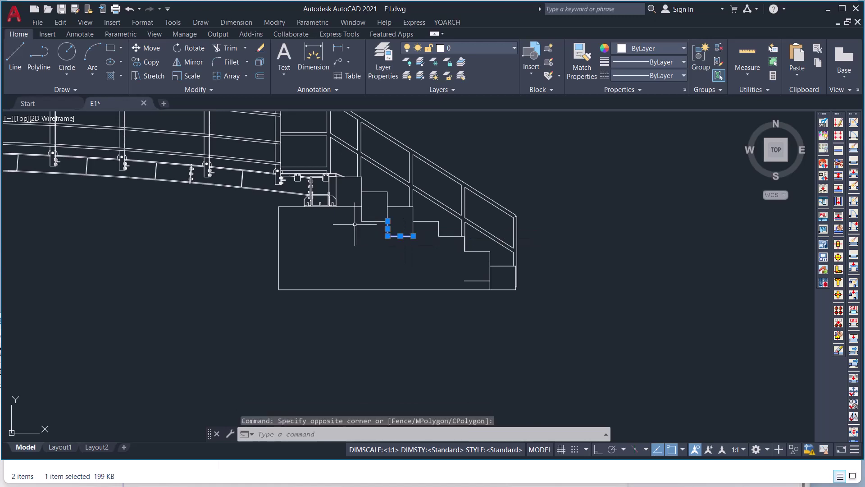
pyautogui.press('Delete')
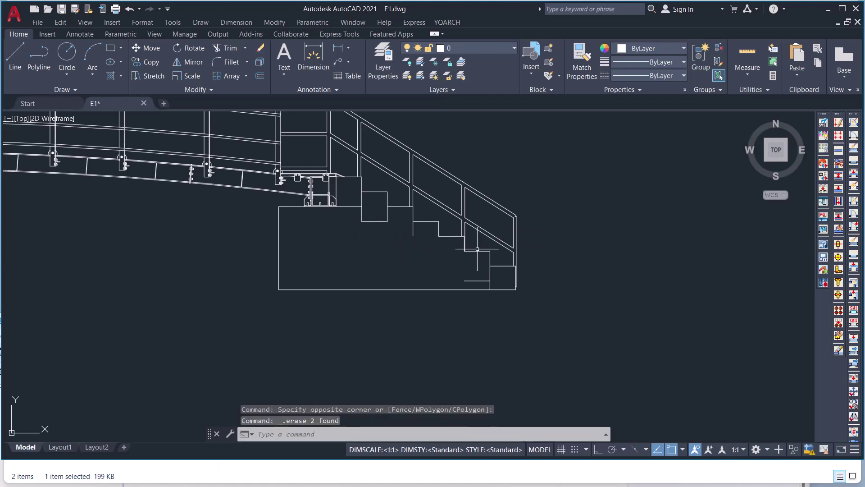
pyautogui.click(501, 270)
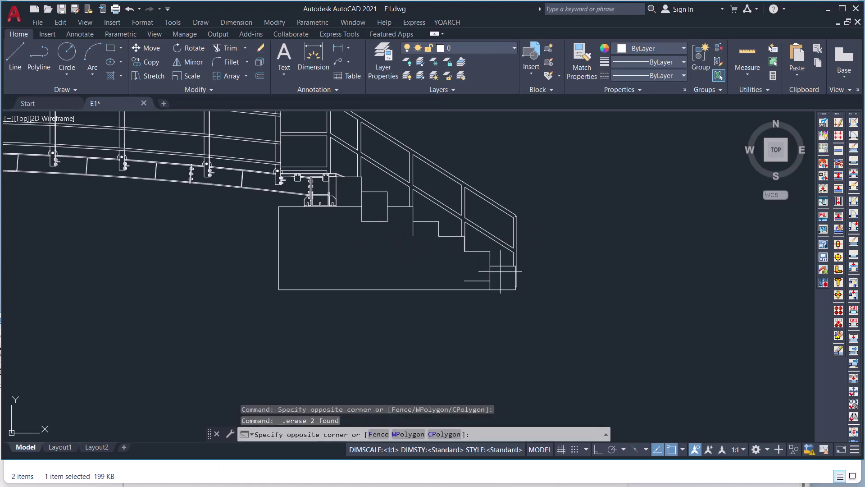
pyautogui.click(433, 284)
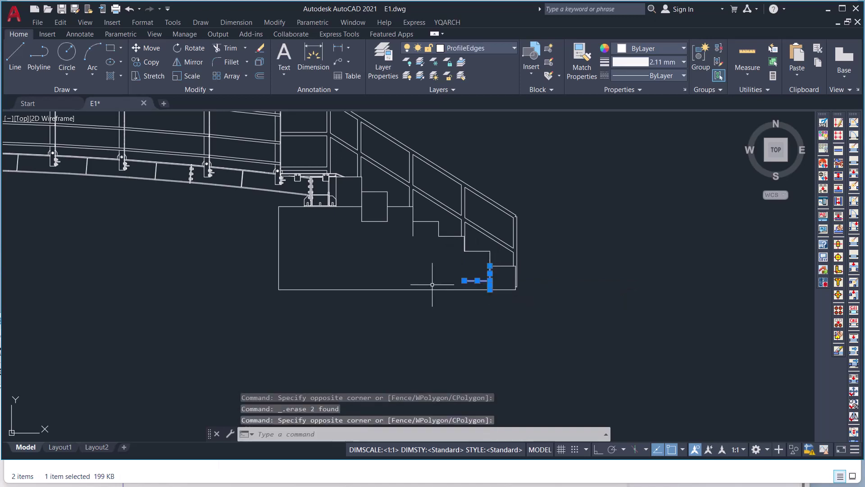
pyautogui.press('Delete')
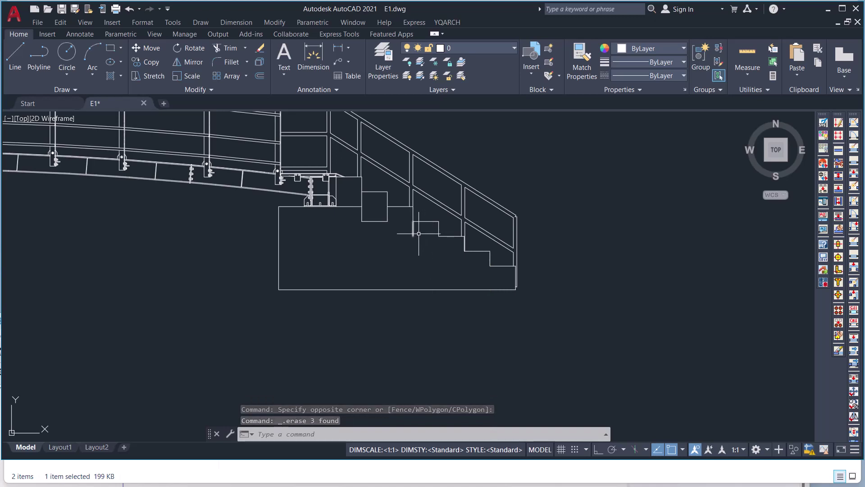
# Erase the vertical stub beneath the right staircase's middle step and the U-shaped inner lines below its top step.
pyautogui.click(418, 233)
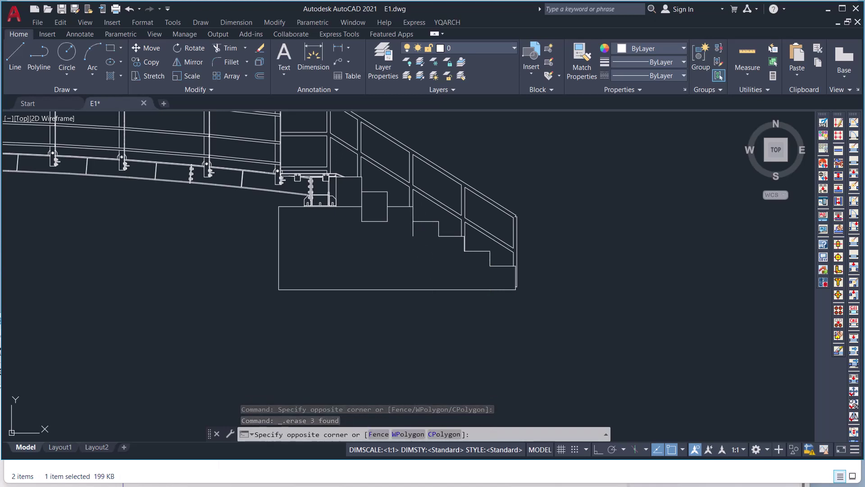
pyautogui.click(366, 233)
pyautogui.press('Delete')
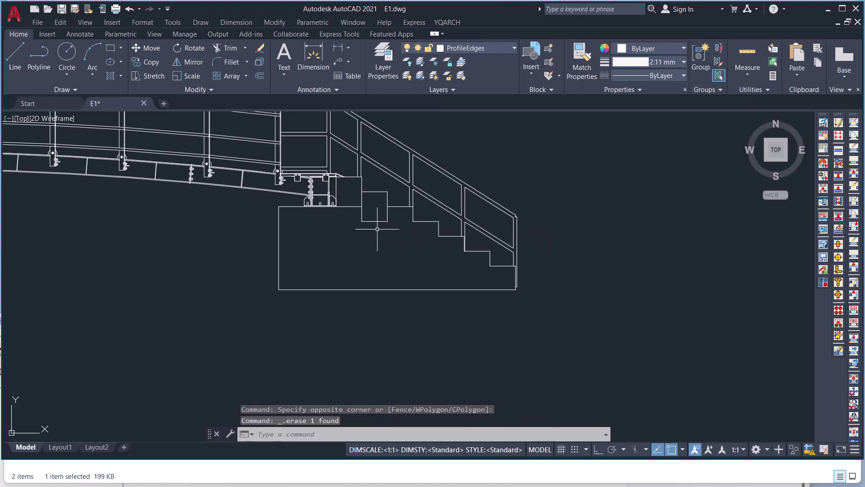
pyautogui.click(396, 213)
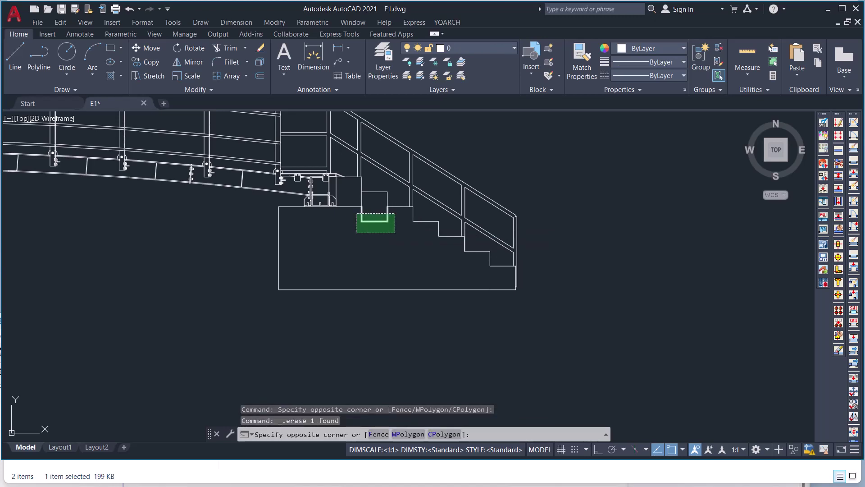
pyautogui.click(356, 233)
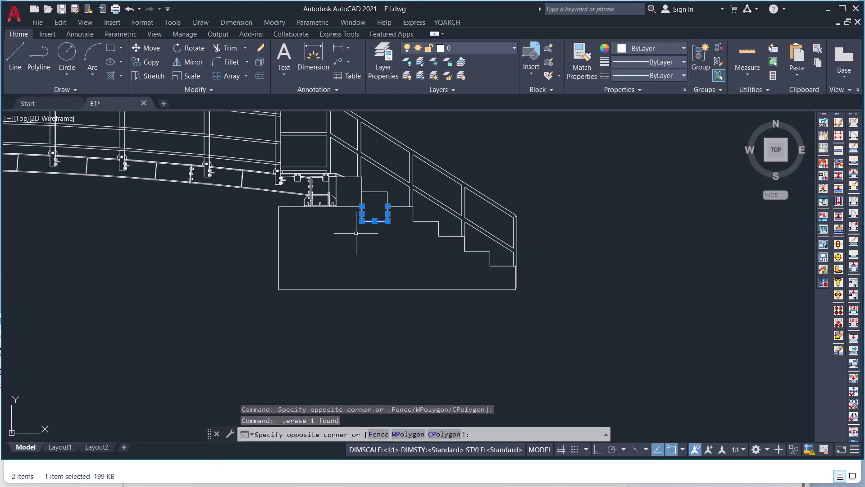
pyautogui.press('Delete')
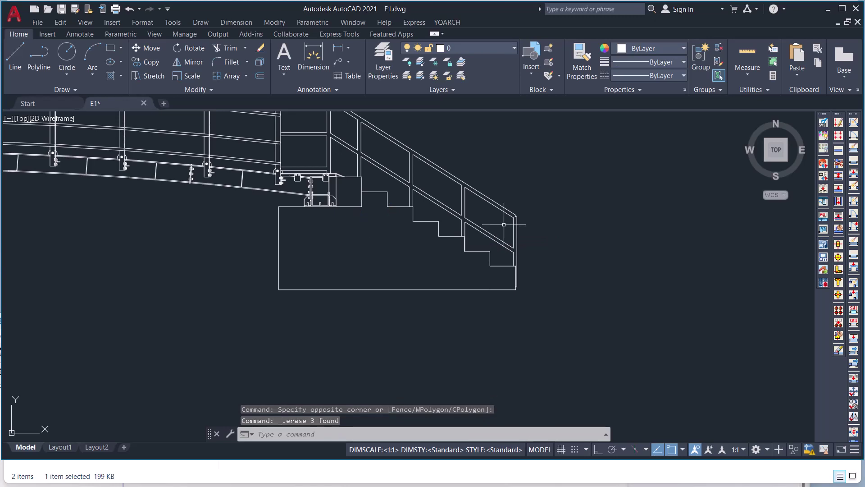
# Start YQARCH's Dim Aligned command and set the drawing scale to 1:50.
pyautogui.scroll(-8, 622, 226)
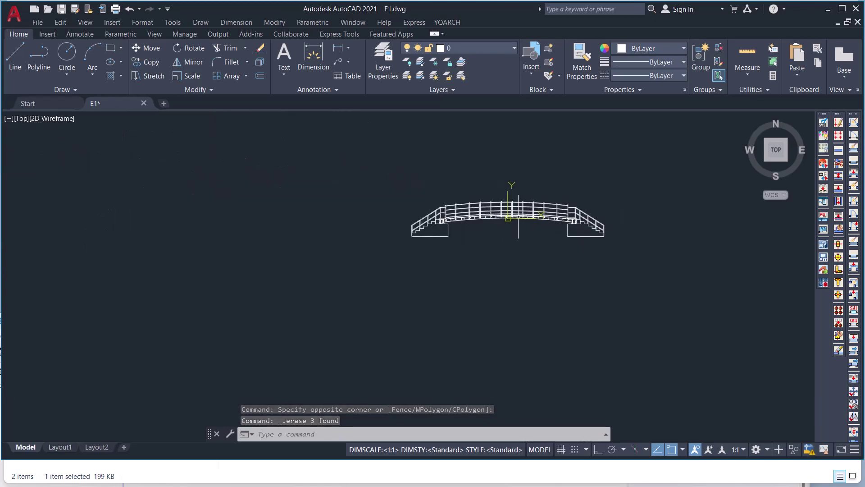
pyautogui.scroll(6, 535, 215)
pyautogui.scroll(2, 523, 214)
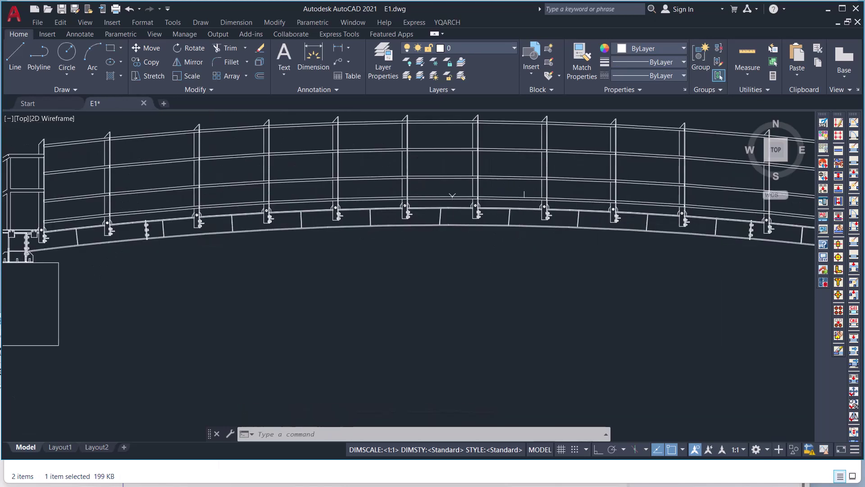
pyautogui.scroll(-2, 524, 212)
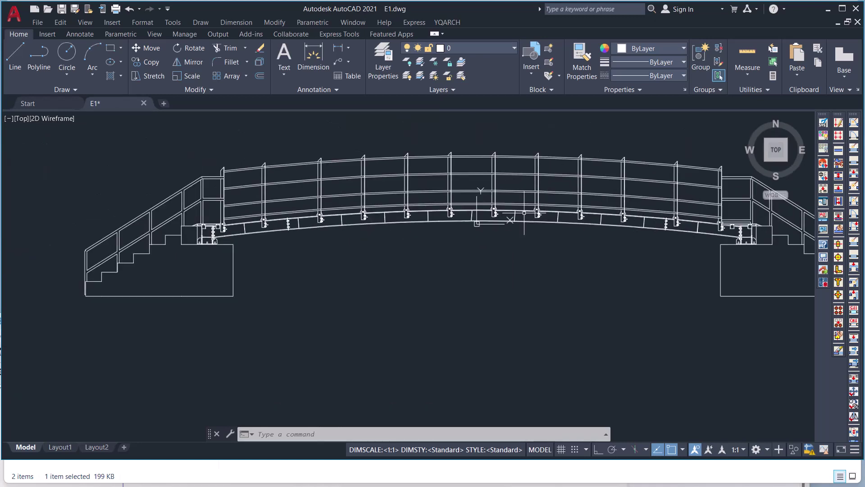
pyautogui.click(447, 22)
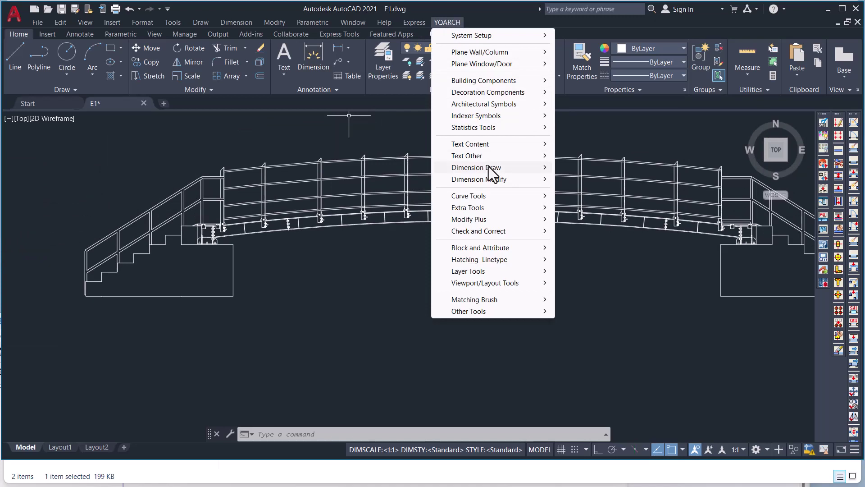
pyautogui.moveTo(488, 166)
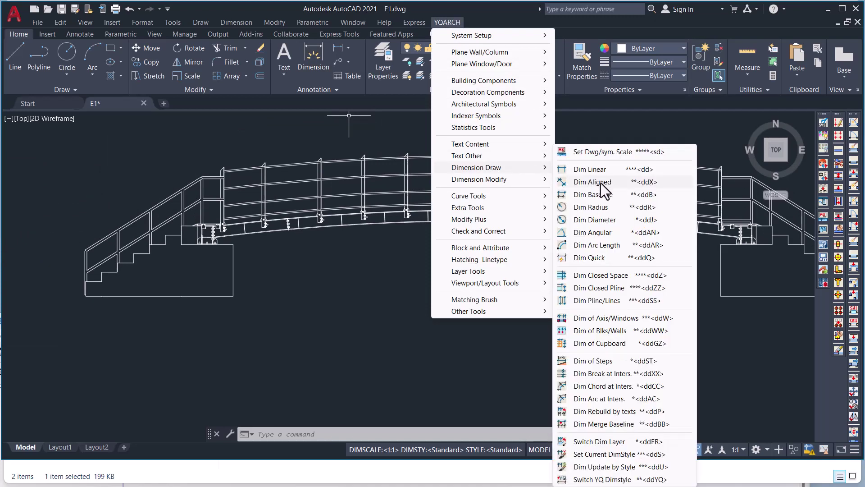
pyautogui.click(601, 183)
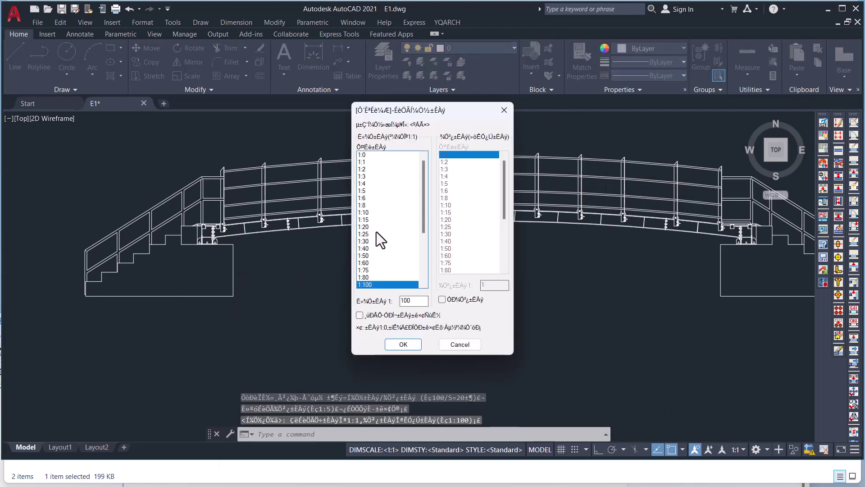
pyautogui.click(362, 256)
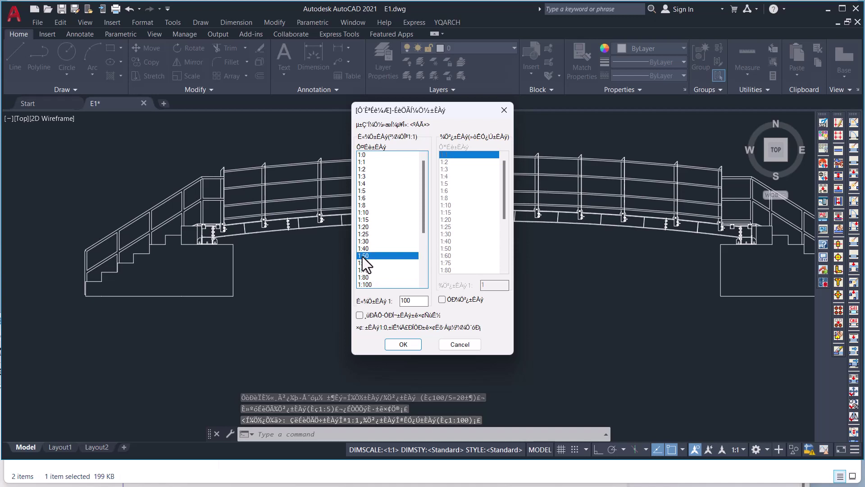
pyautogui.click(403, 344)
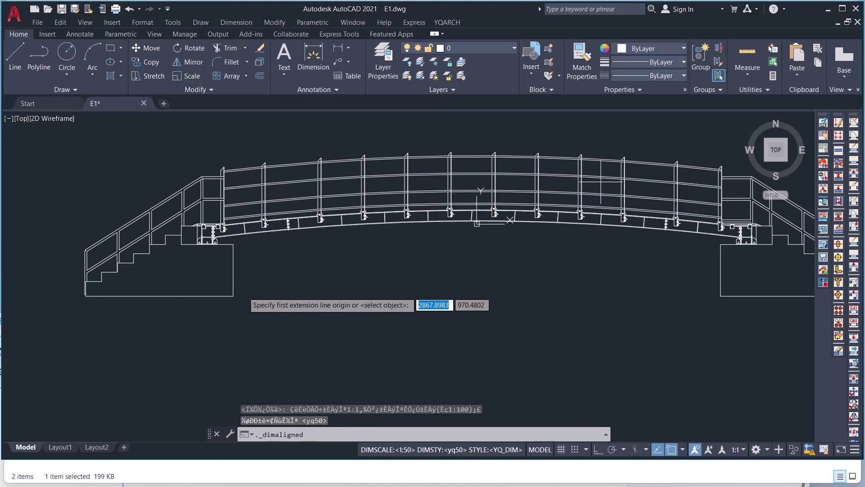
# Dimension the inner vertical edge of the left abutment block, from its bottom corner to its top corner, placing the dimension beside the block.
pyautogui.click(233, 295)
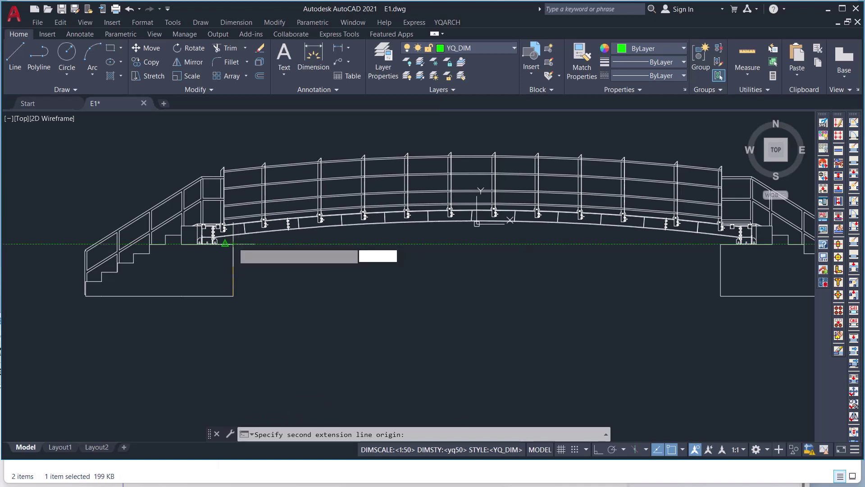
pyautogui.click(233, 244)
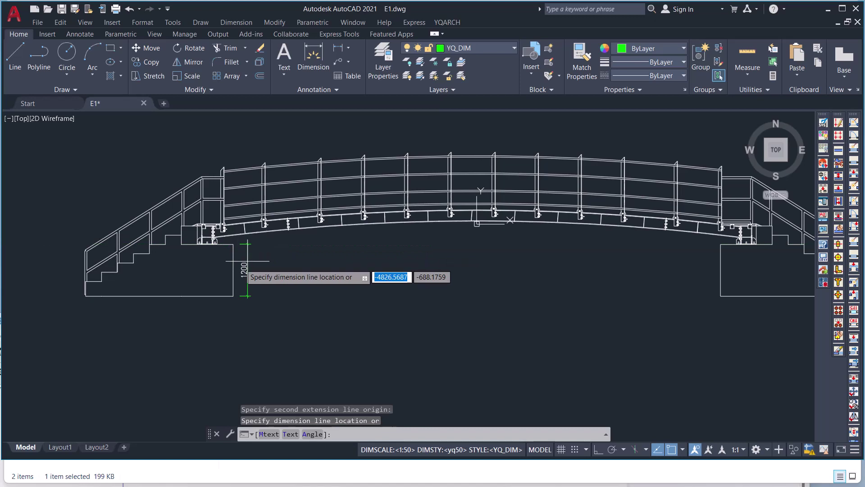
pyautogui.scroll(6, 247, 260)
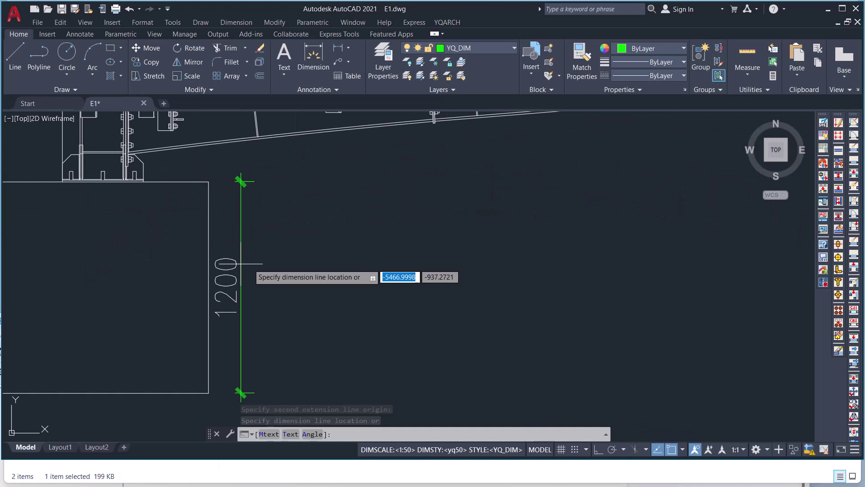
pyautogui.click(294, 277)
pyautogui.press('space')
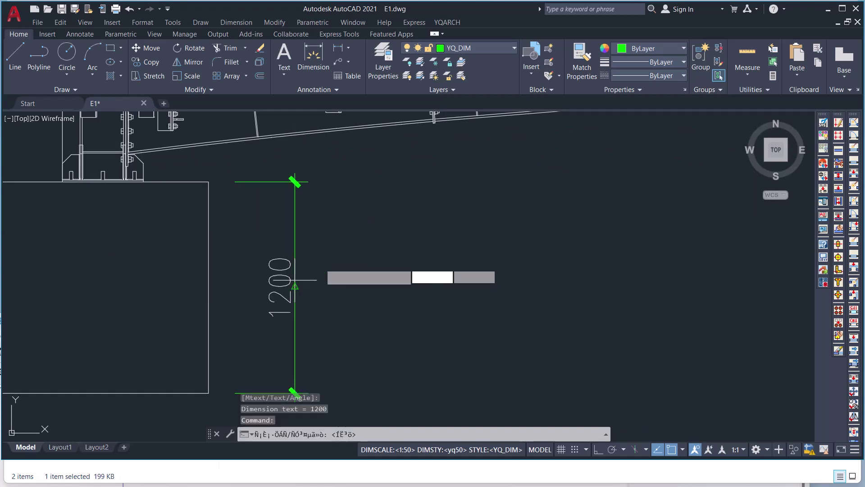
pyautogui.rightClick(388, 234)
pyautogui.click(401, 235)
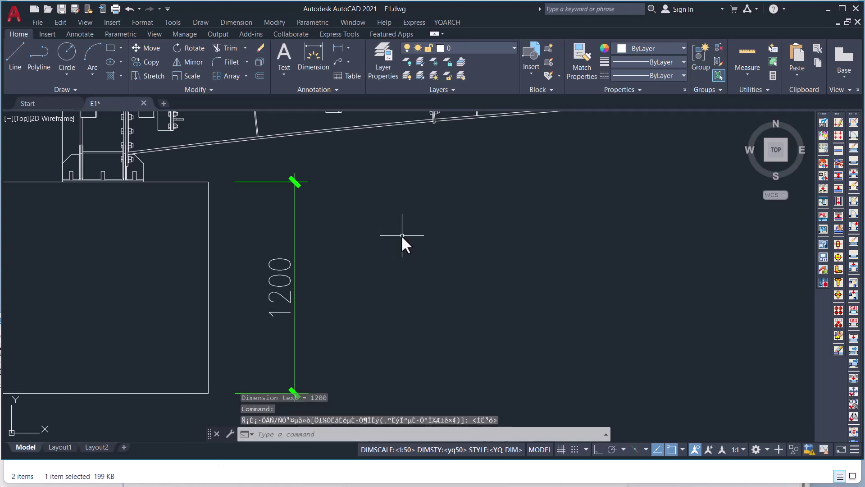
pyautogui.scroll(-3, 334, 235)
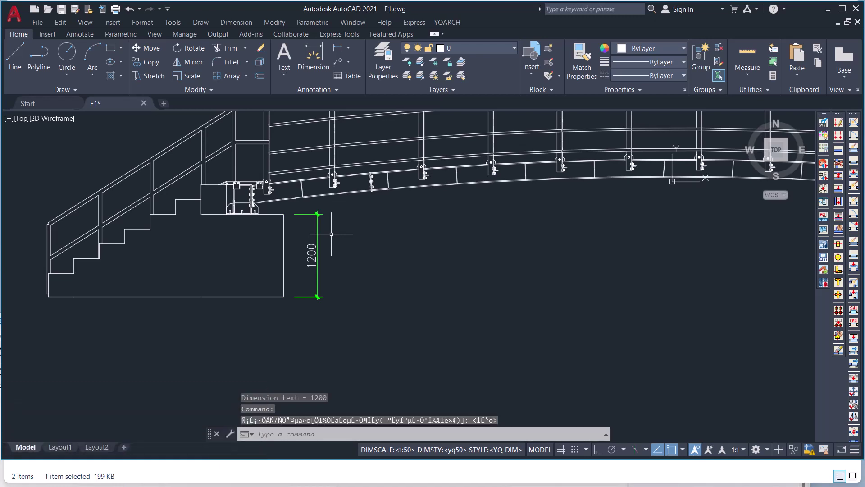
pyautogui.scroll(-6, 326, 231)
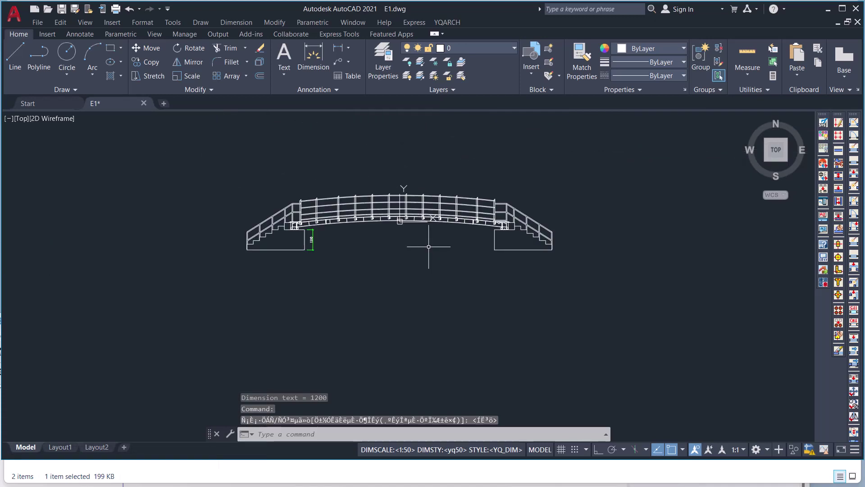